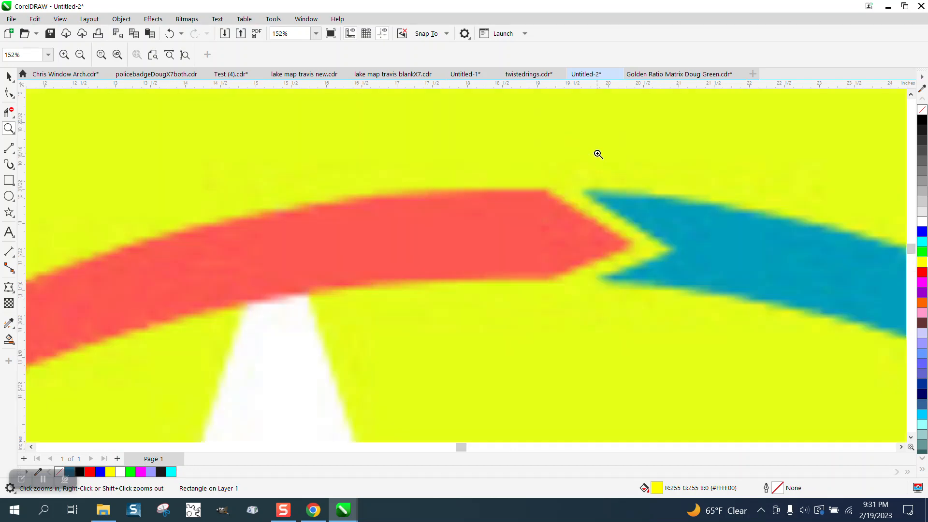
Center the starflag bitmap on the page
scroll(461, 135, down, 1)
scroll(483, 145, down, 1)
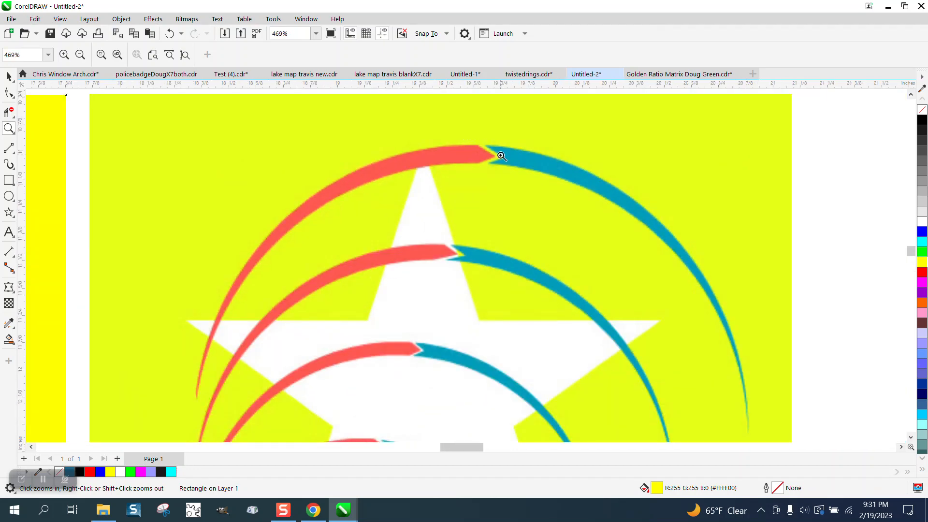
scroll(492, 161, down, 1)
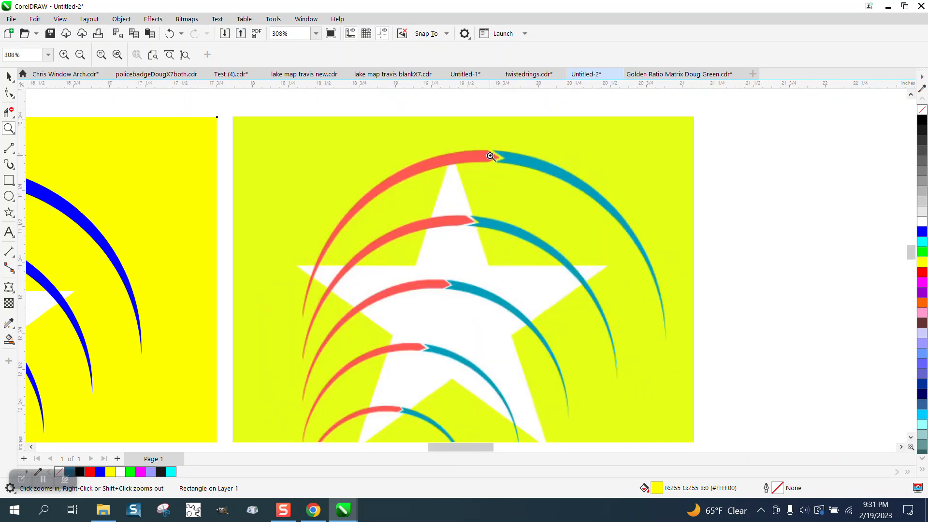
scroll(492, 161, down, 2)
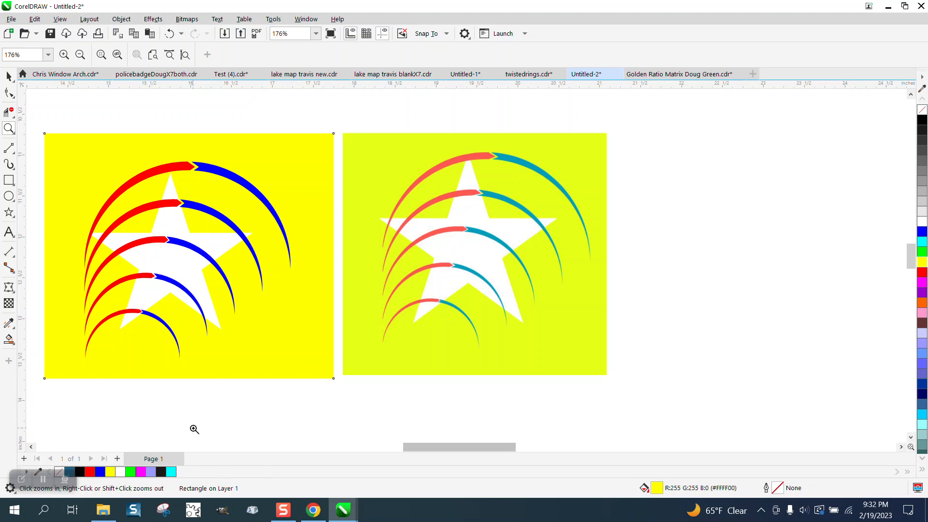
click(9, 76)
click(506, 214)
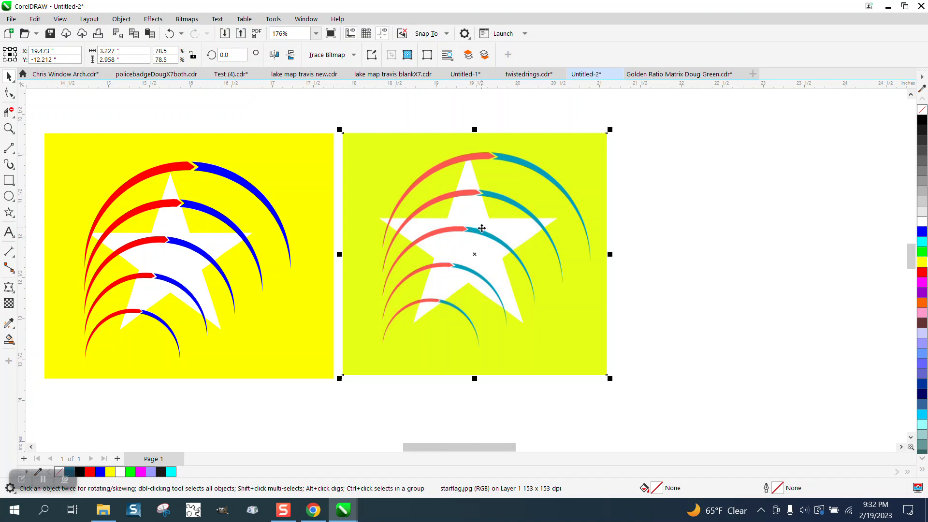
scroll(481, 228, down, 1)
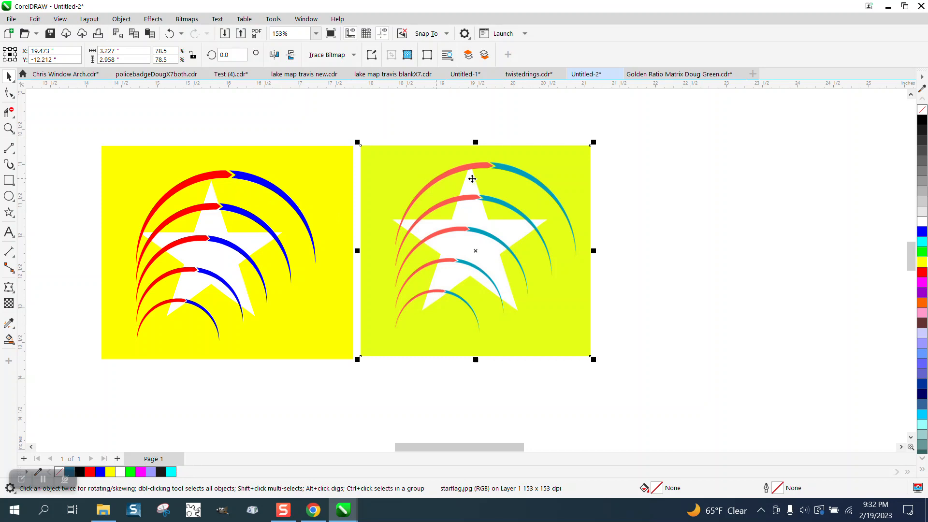
click(10, 196)
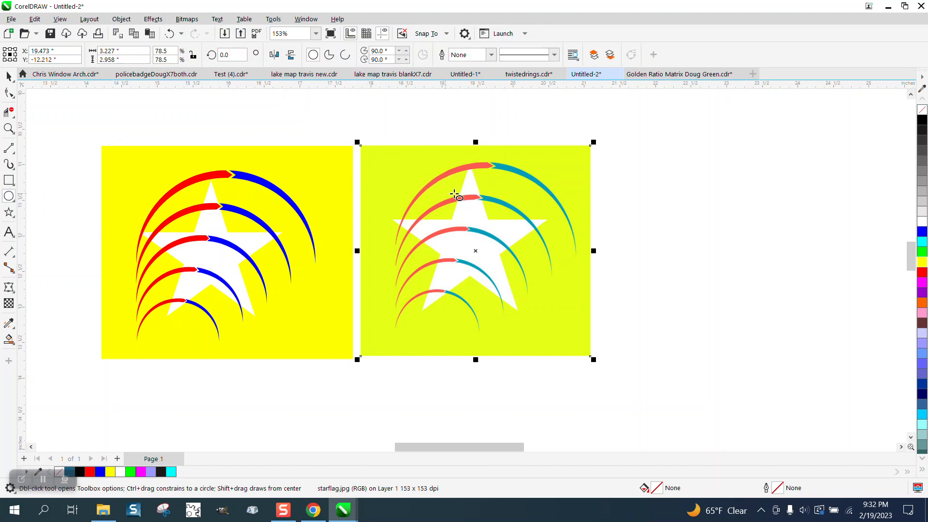
click(9, 76)
click(465, 218)
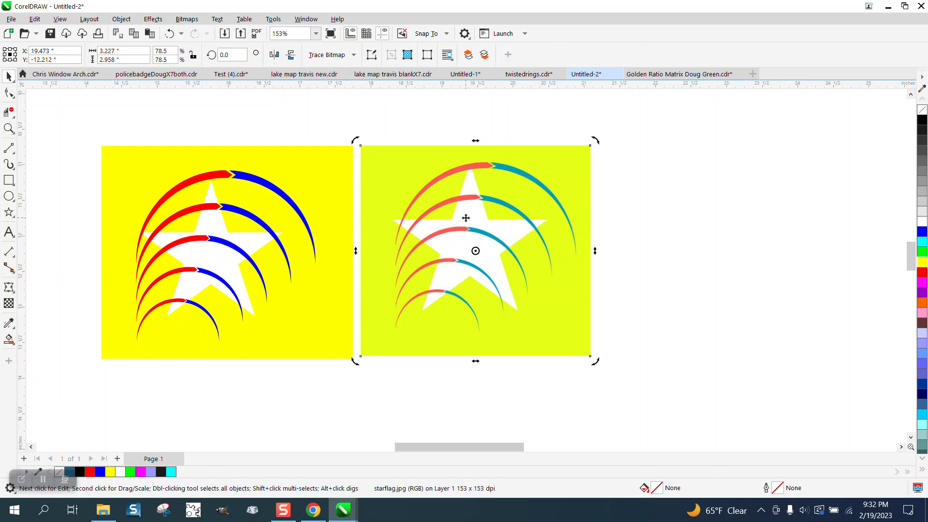
key(p)
scroll(310, 197, down, 1)
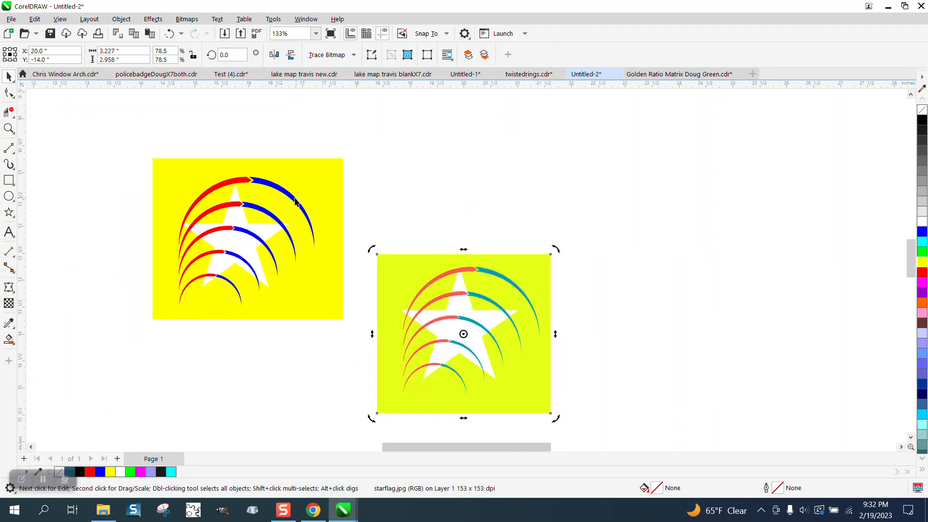
Set the nudge distance to 4 inches with nothing selected
click(9, 128)
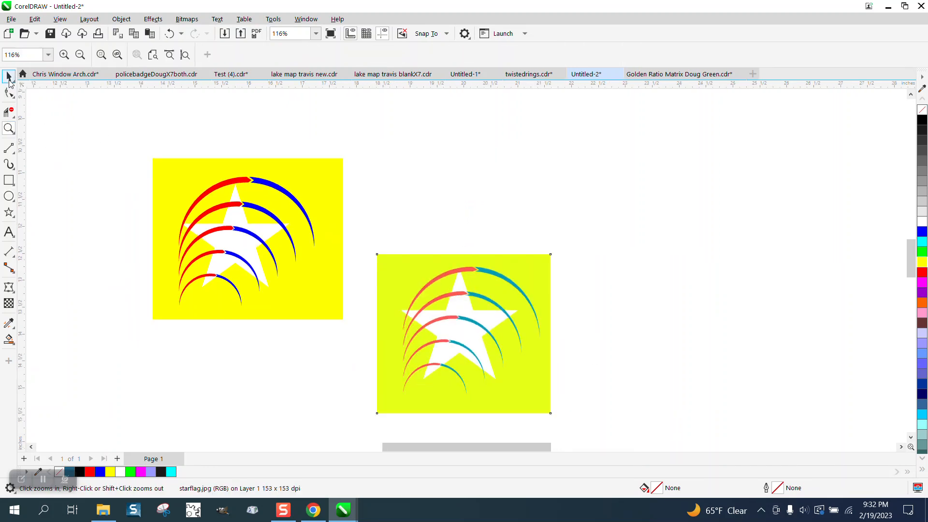
key(space)
click(396, 165)
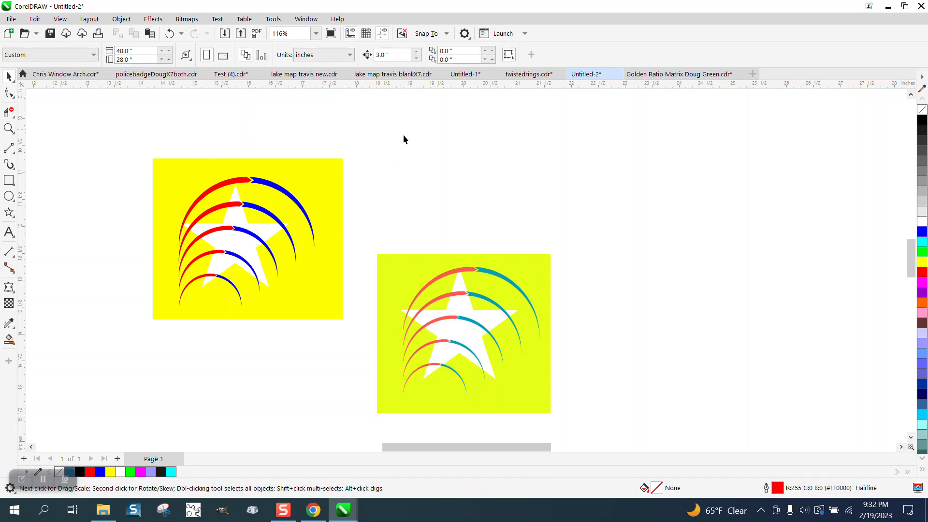
click(445, 269)
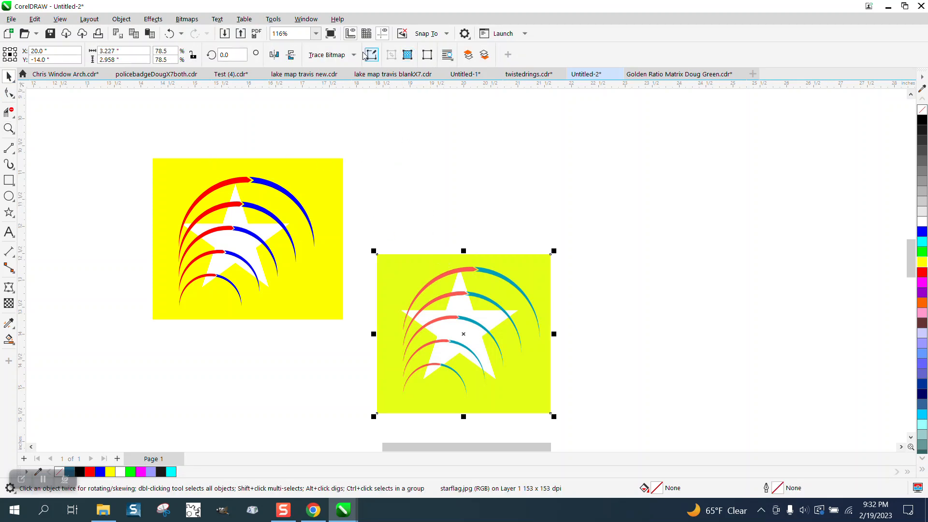
click(400, 128)
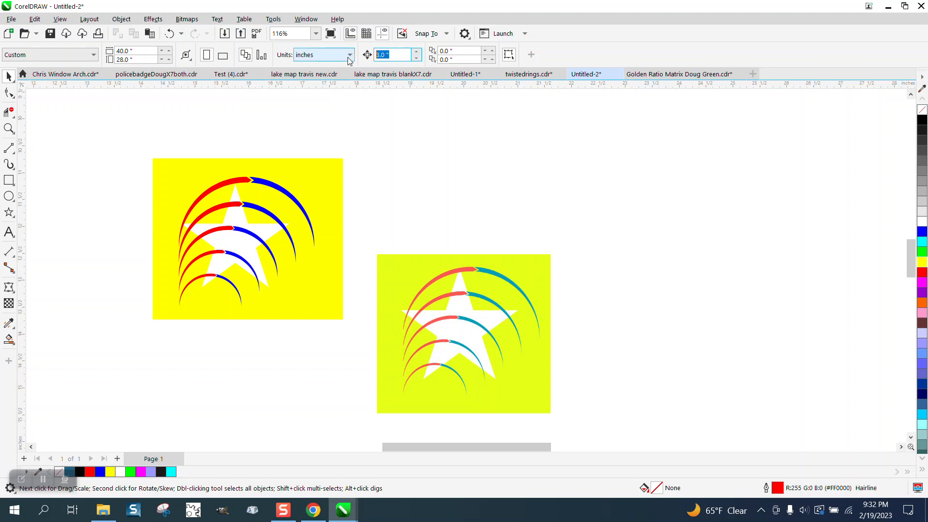
text(4)
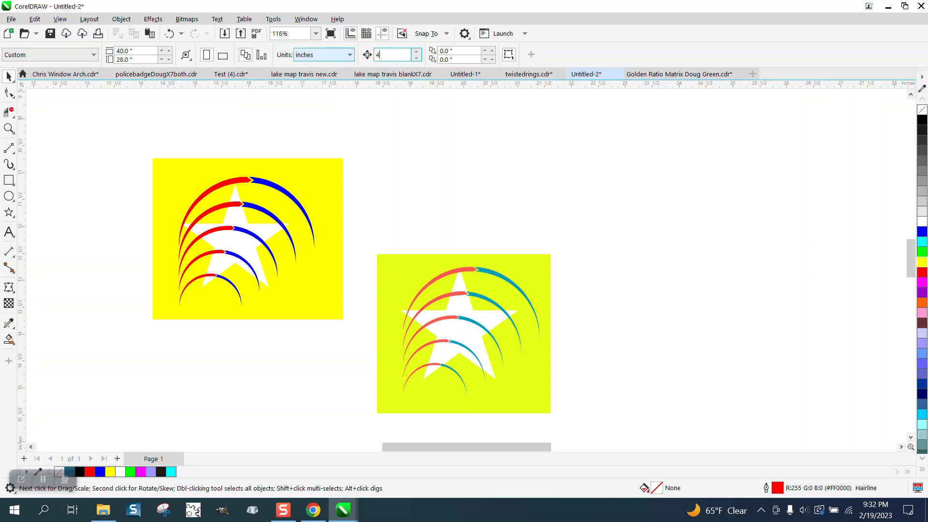
Draw a hairline circle about 2.3 inches in diameter, centered over the starflag bitmap
click(9, 128)
drag(378, 240, 653, 447)
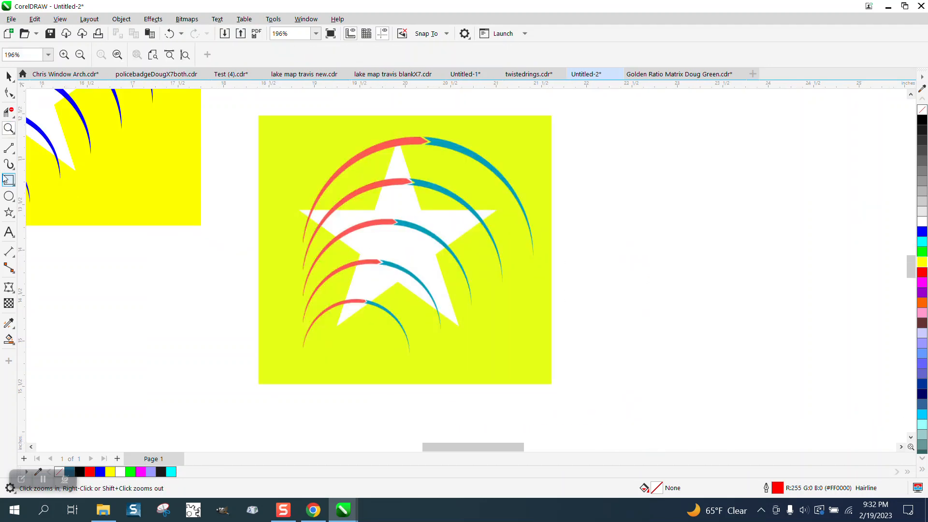
click(9, 196)
drag(477, 190, 284, 393)
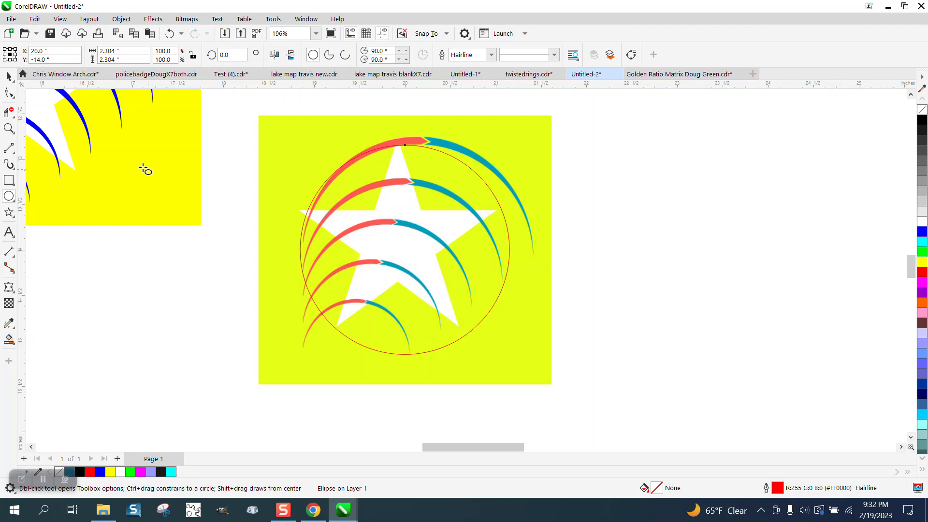
Scale the circle from its center to about 2.56 inches and move it over the outer edge of the bitmap's largest arc
click(9, 76)
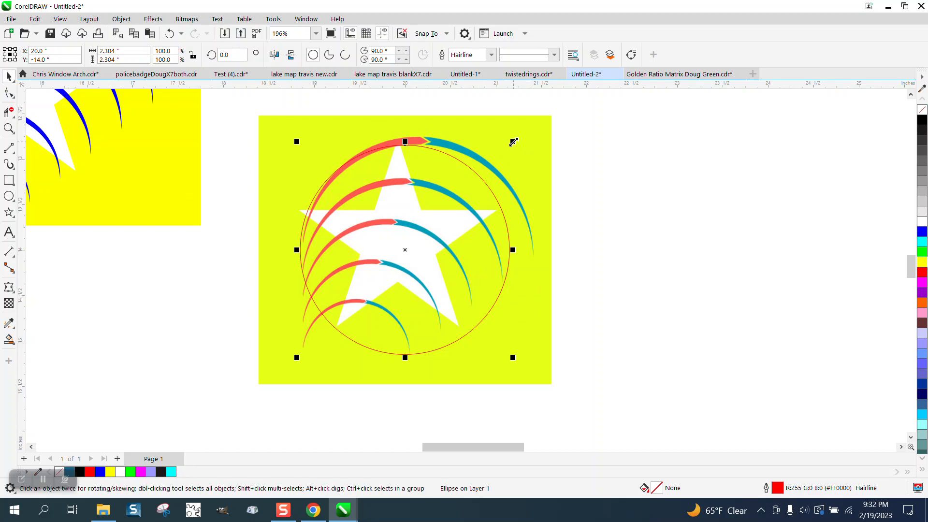
drag(512, 141, 633, 132)
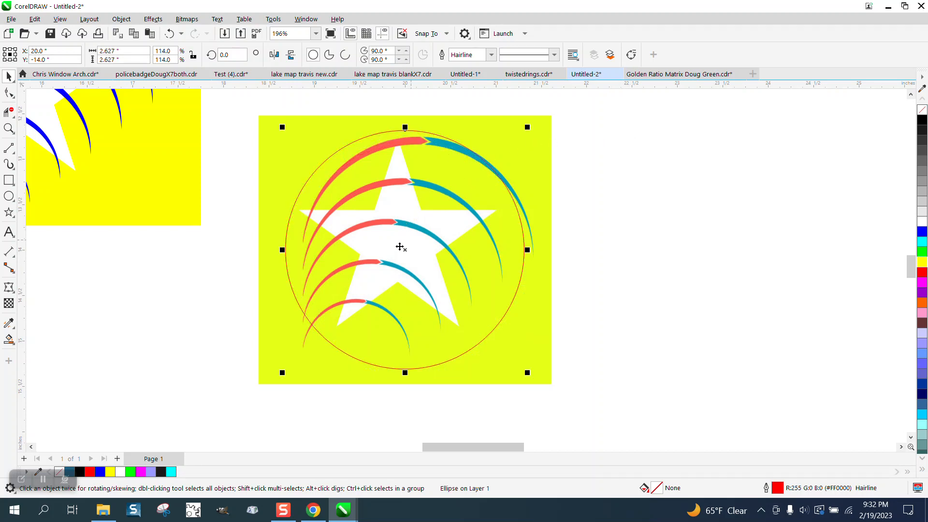
drag(406, 251, 420, 256)
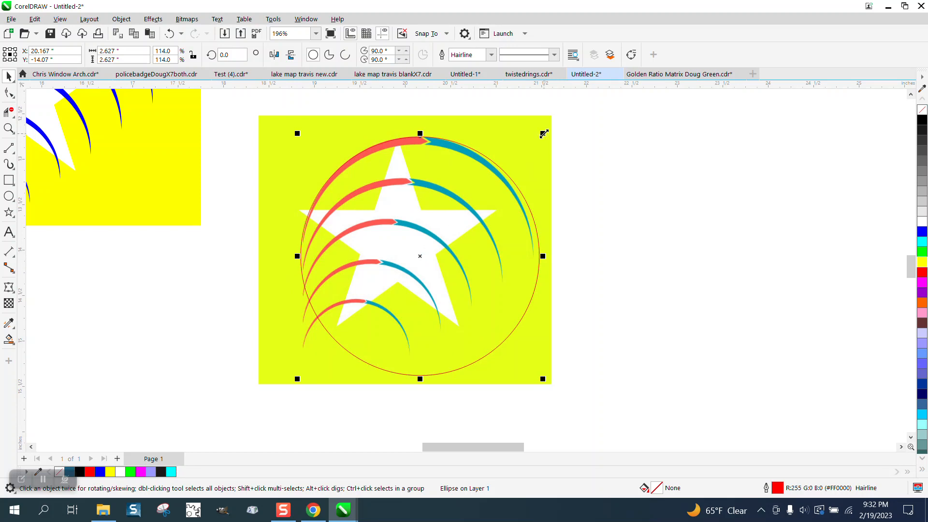
drag(544, 133, 539, 135)
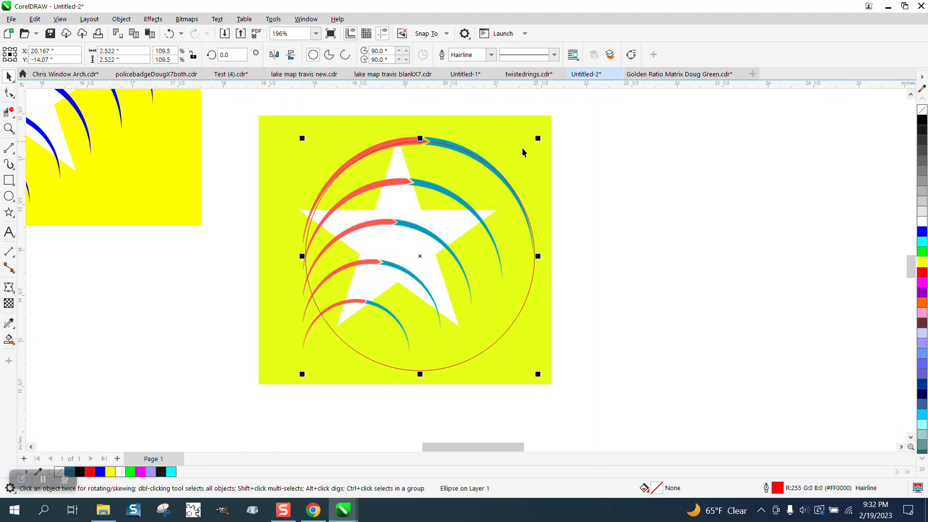
drag(537, 138, 540, 136)
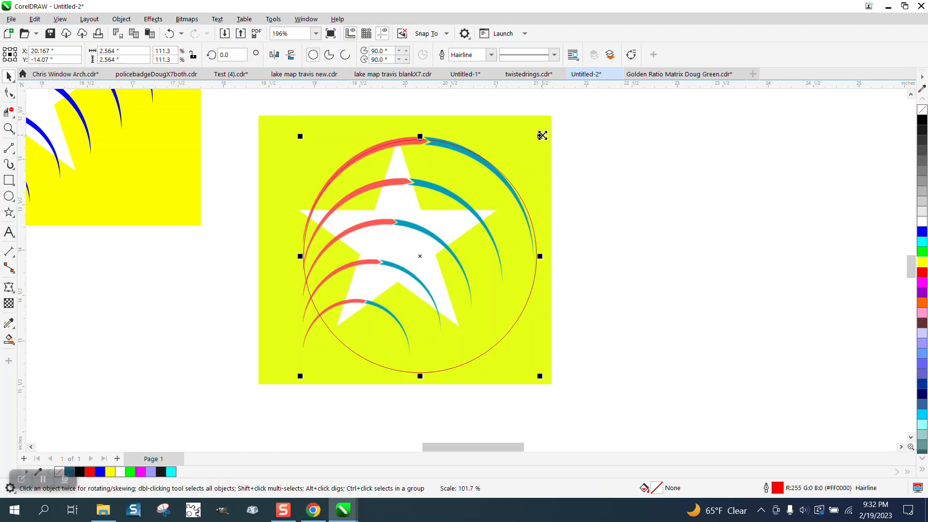
Set the nudge distance to 0.01 inch and nudge the circle left and up to align with the largest arc's outer edge
click(592, 156)
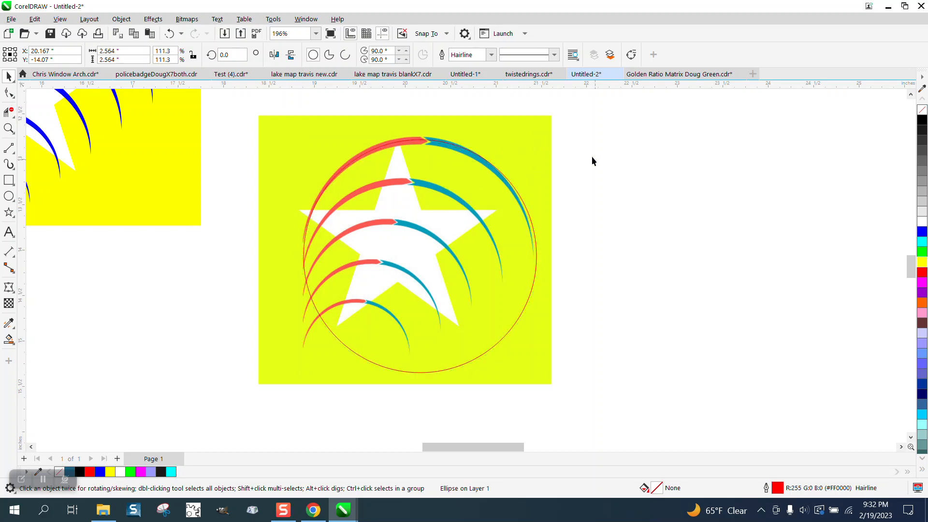
click(379, 55)
text(.01)
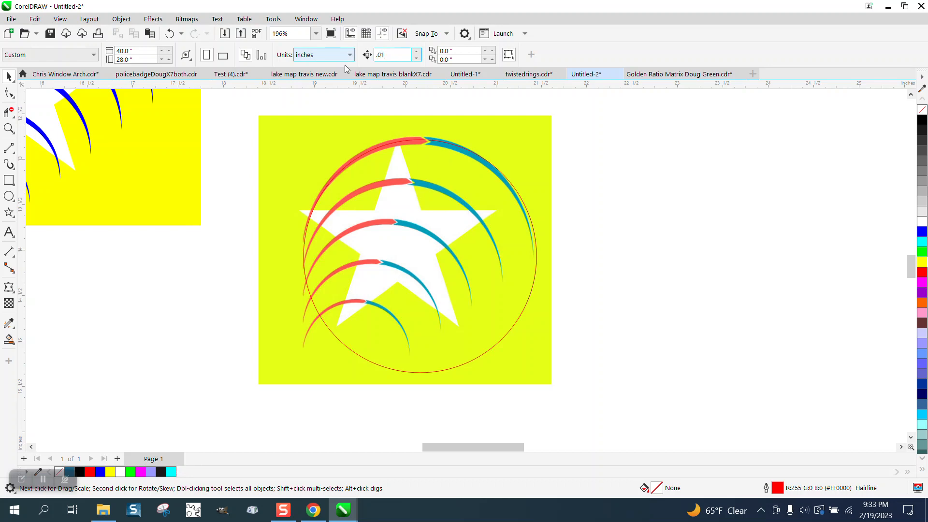
click(535, 252)
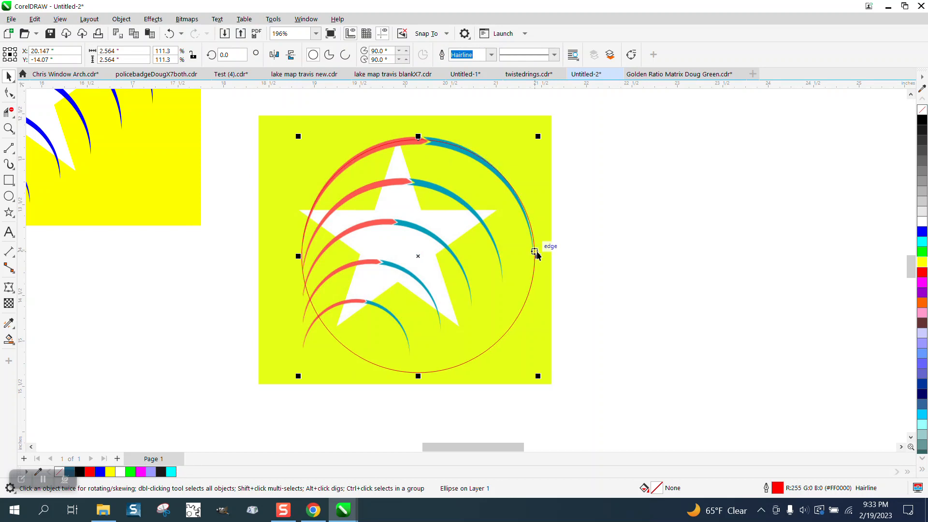
key(Left)
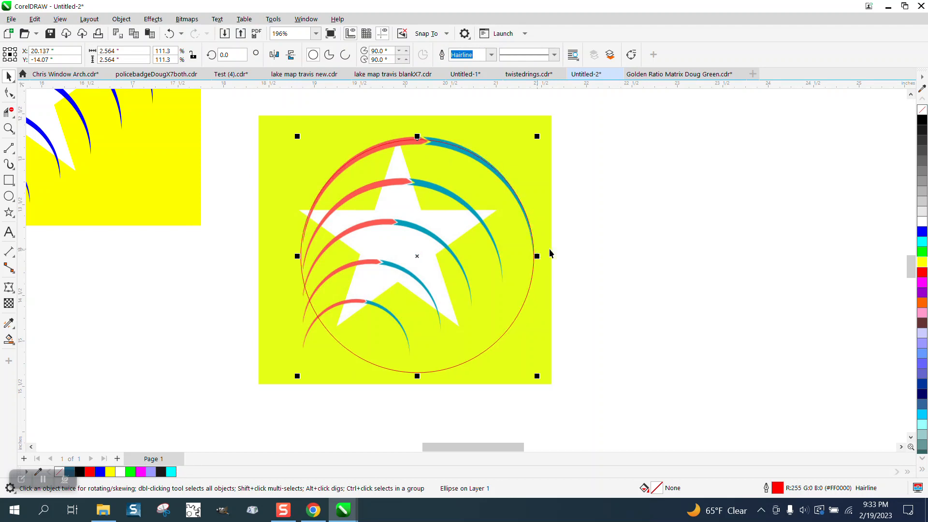
key(Up)
key(Up)
key(Up)
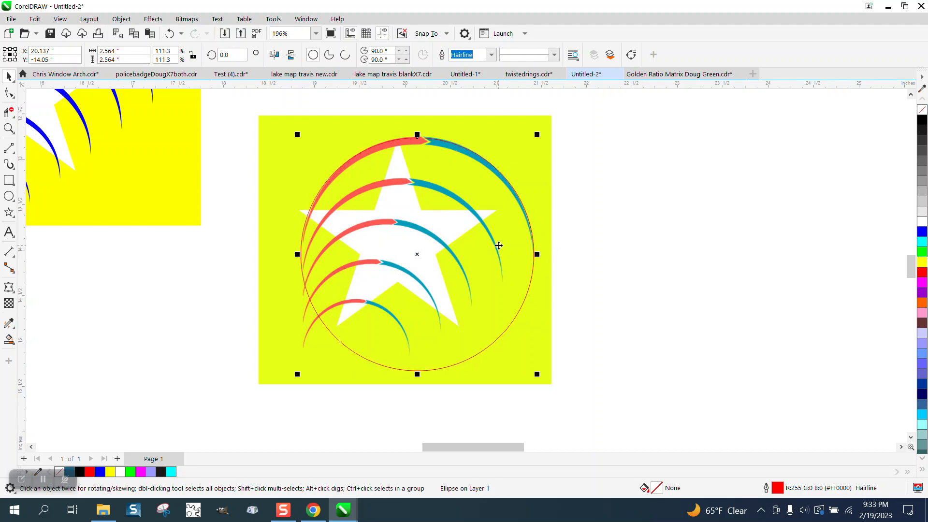
Duplicate the circle about 0.08 inch lower so the copy follows the inner edge of the largest arc
click(8, 128)
drag(290, 131, 596, 370)
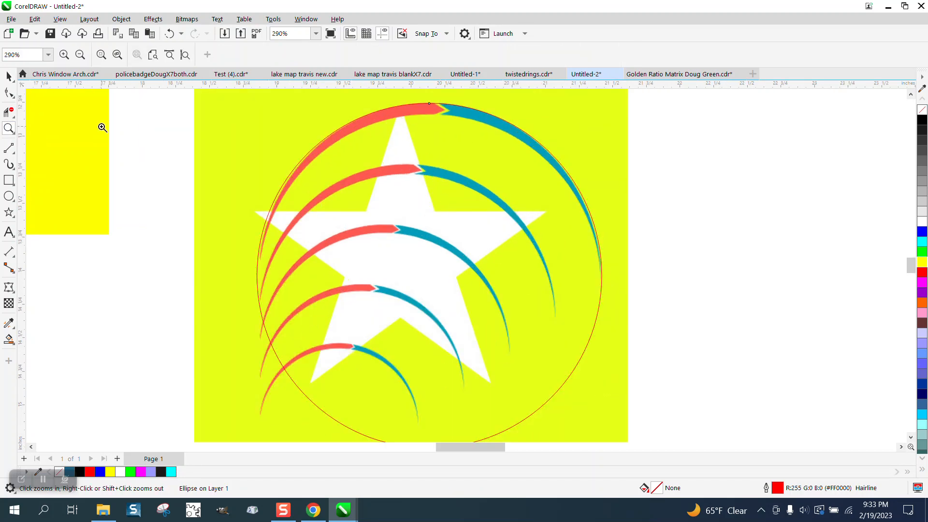
click(8, 76)
key(space)
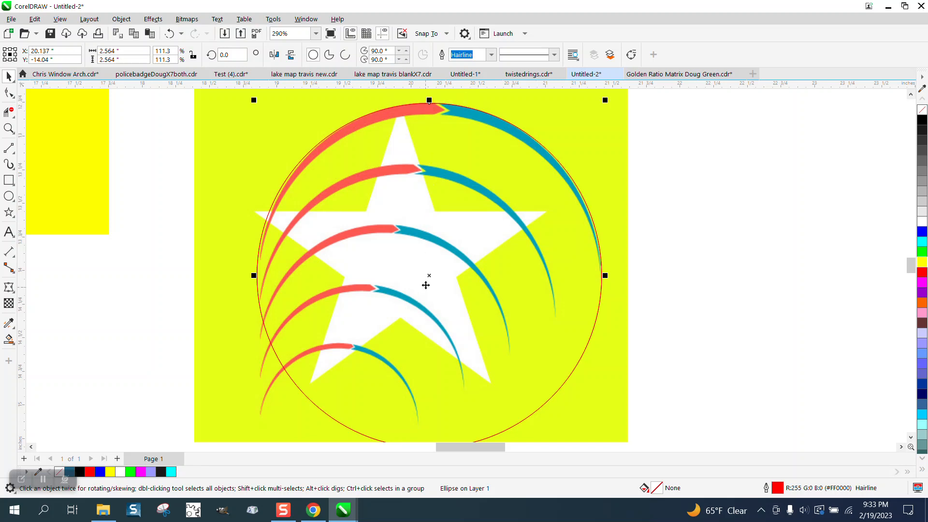
drag(428, 276, 429, 287)
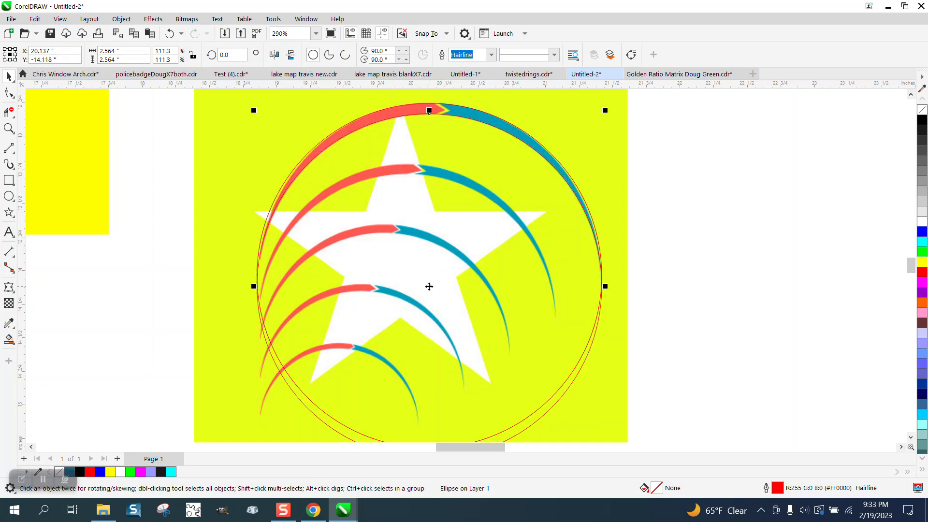
Set the nudge distance to 4 inches and nudge the starflag bitmap once to the right, clear of the circles
scroll(429, 286, down, 3)
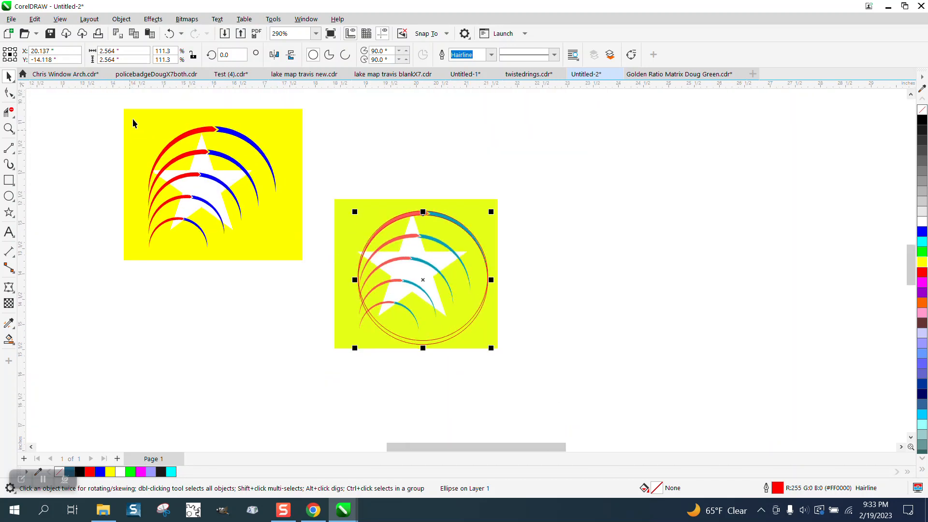
click(213, 100)
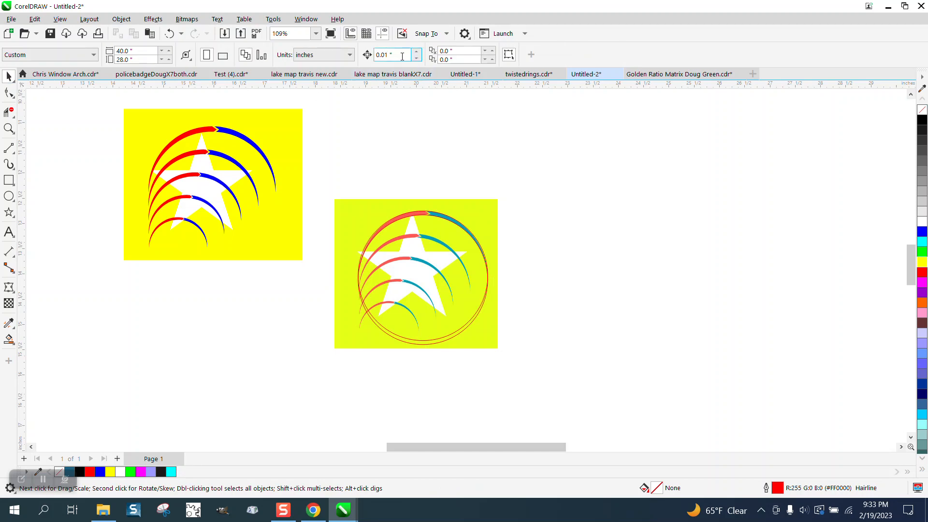
triple_click(402, 56)
text(4)
click(481, 205)
key(Right)
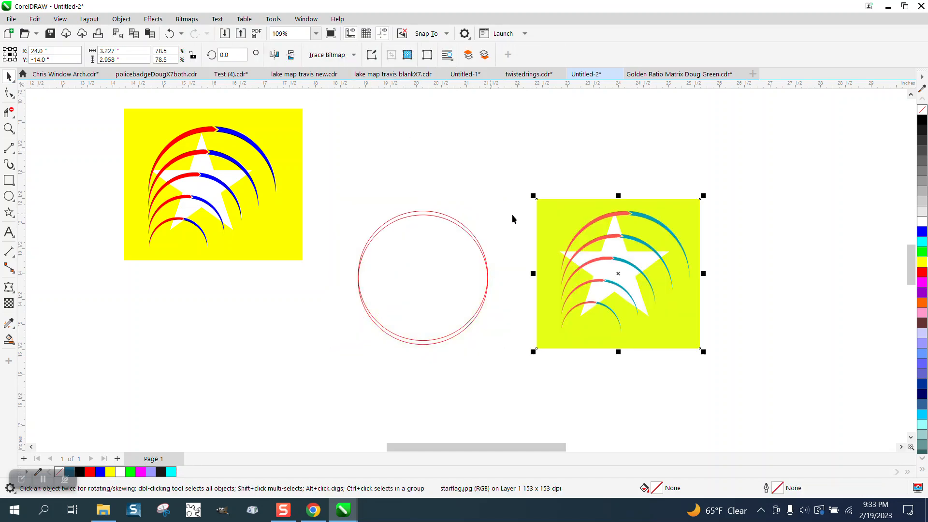
Smart Fill the upper crescent between the two circles with blue and no outline, then nudge it 8 inches to the right
click(9, 339)
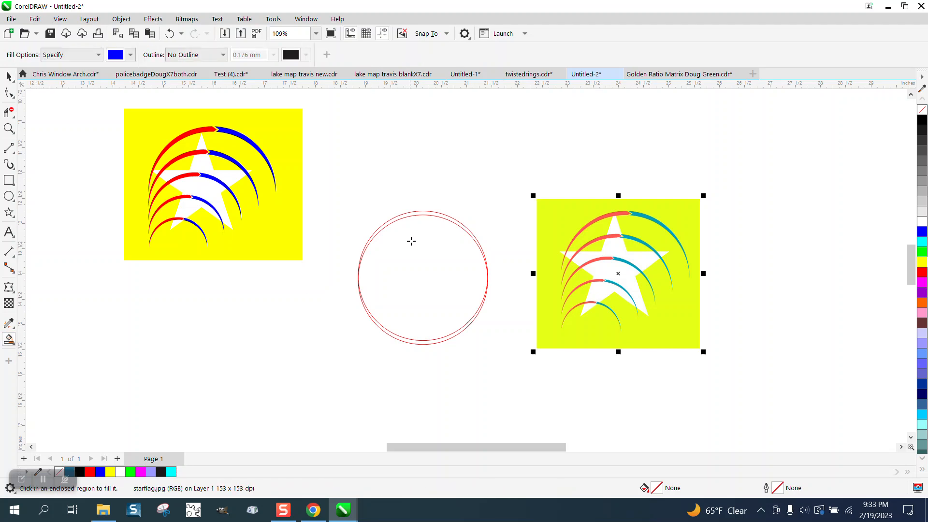
click(421, 214)
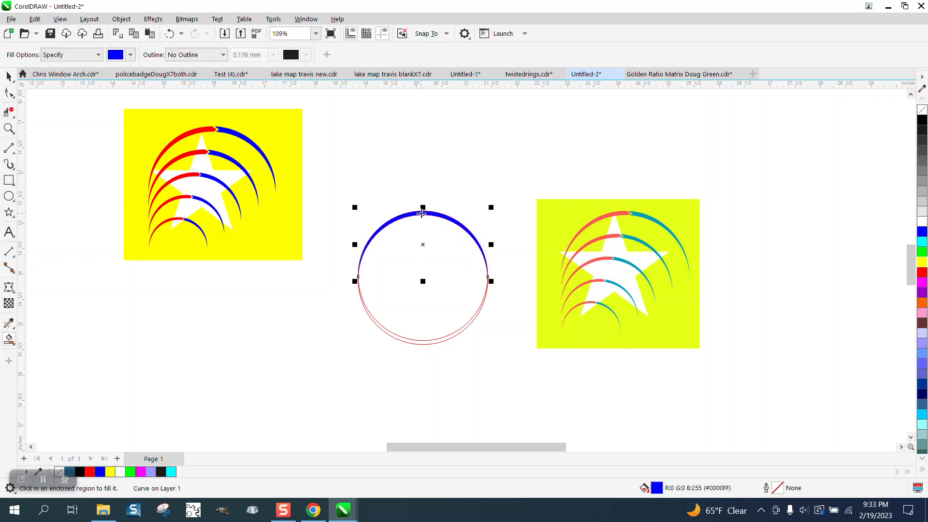
key(Right)
key(Right)
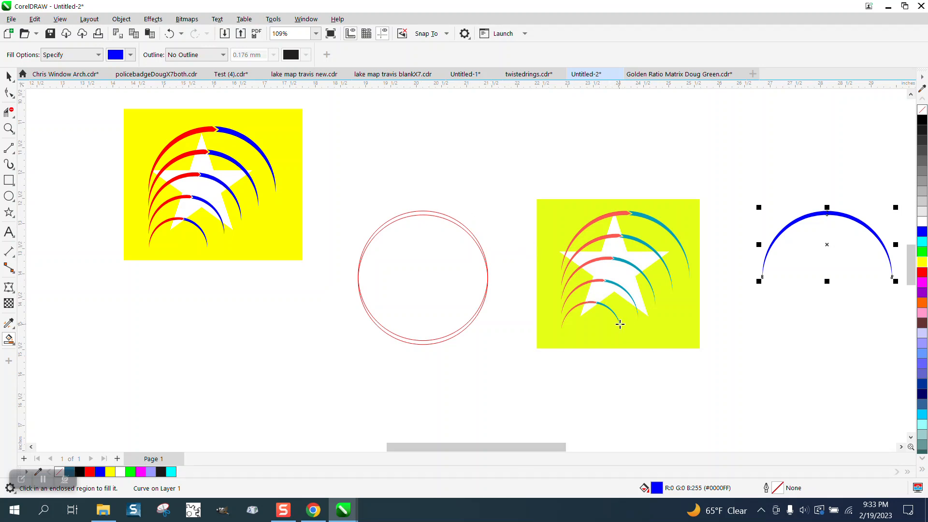
click(8, 76)
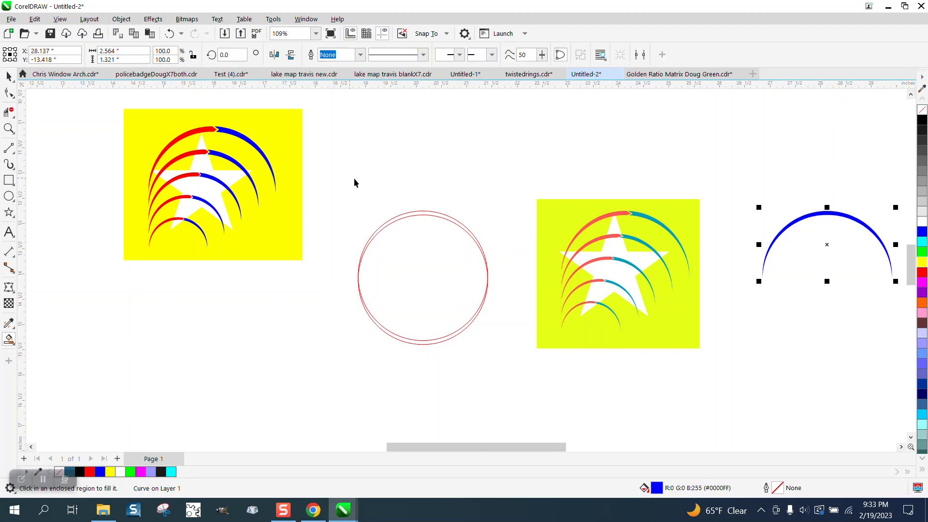
Delete the two overlapping red circles and nudge the blue crescent 4 inches left onto the bitmap's largest arc
drag(347, 194, 515, 362)
key(Delete)
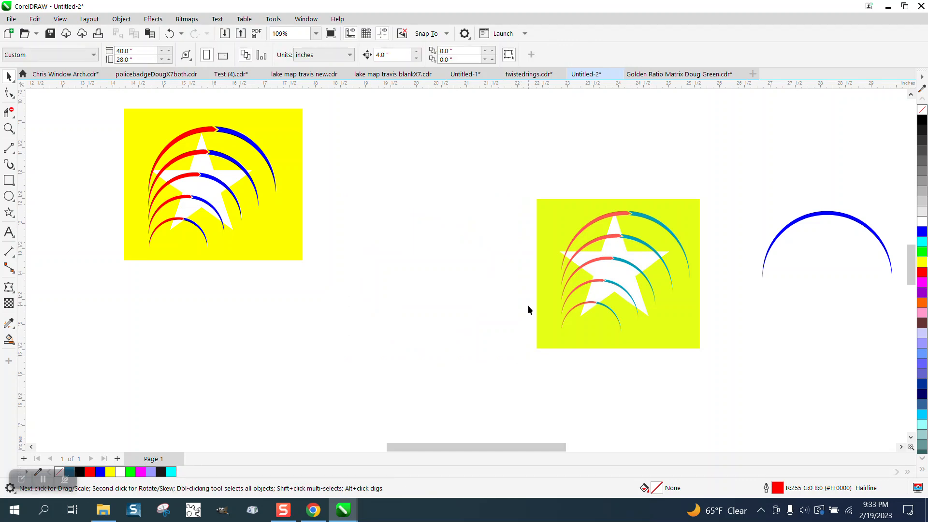
click(819, 218)
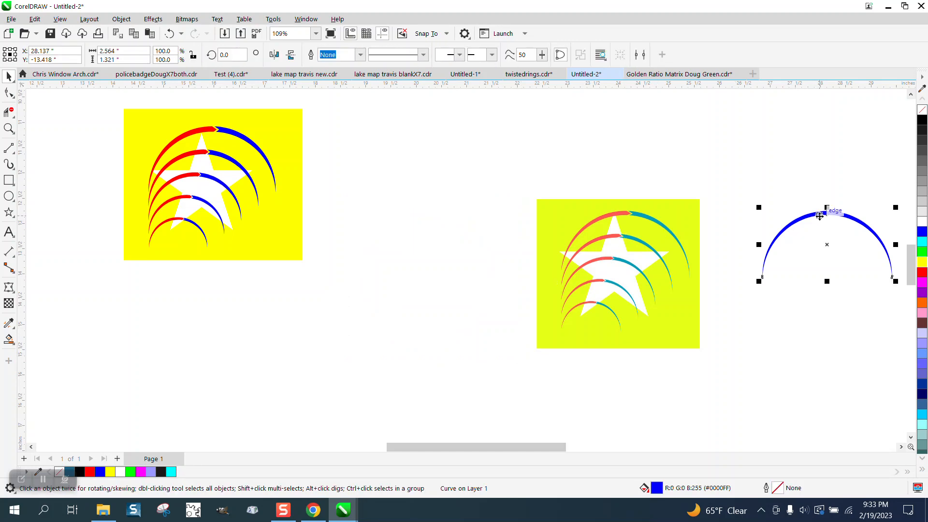
key(Left)
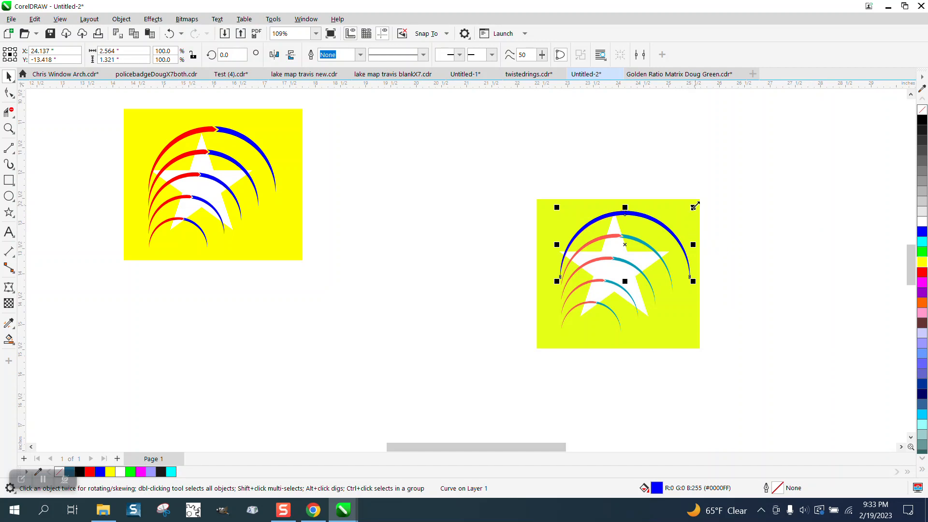
Make a scaled-down copy of the blue crescent, about 1.13 inches wide, and fit it over the bitmap's smallest arc
drag(695, 206, 682, 221)
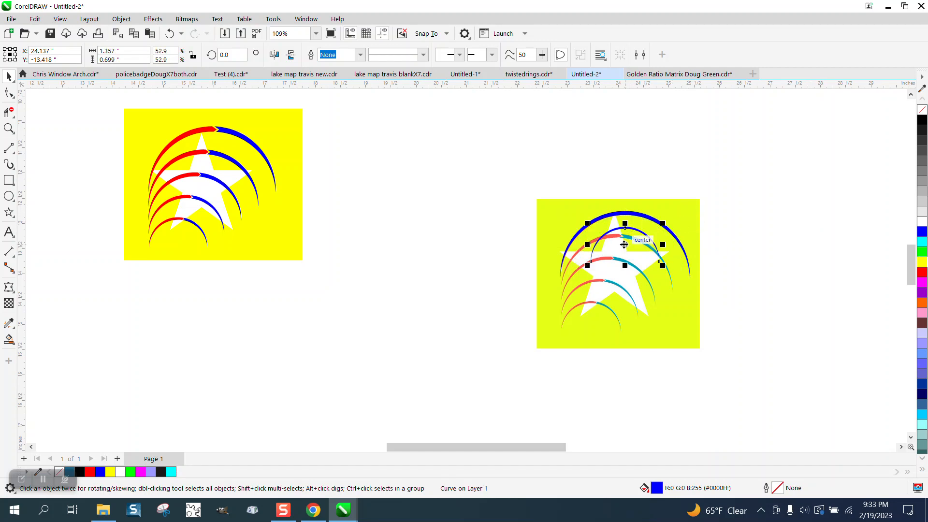
drag(627, 249, 596, 321)
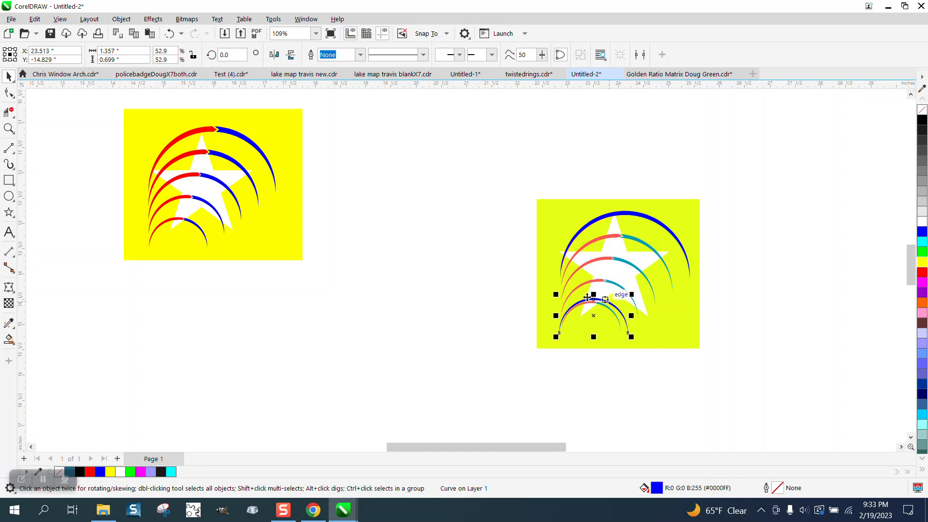
click(9, 128)
drag(540, 282, 693, 358)
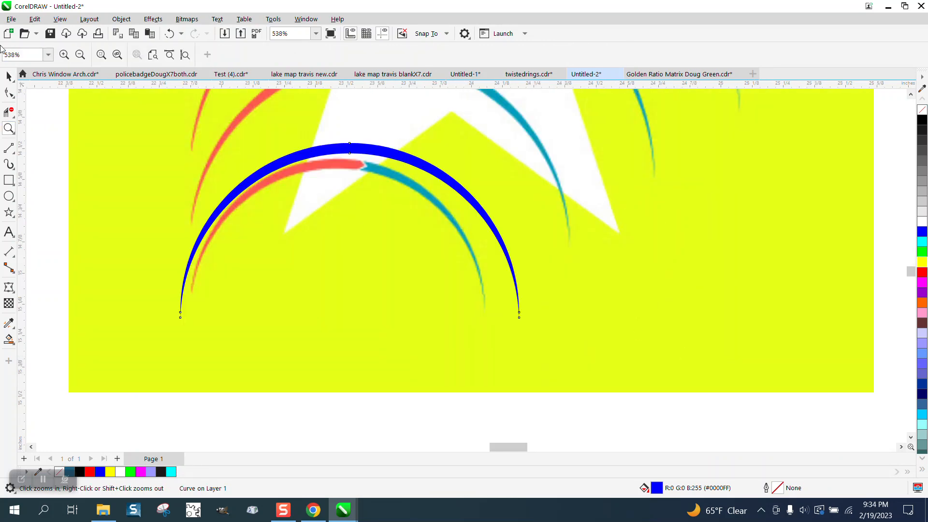
click(9, 76)
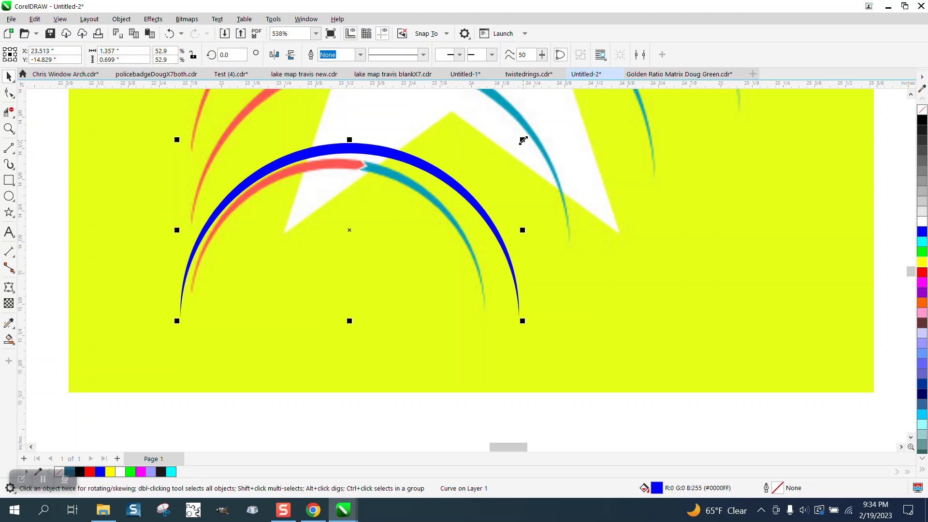
drag(524, 139, 498, 135)
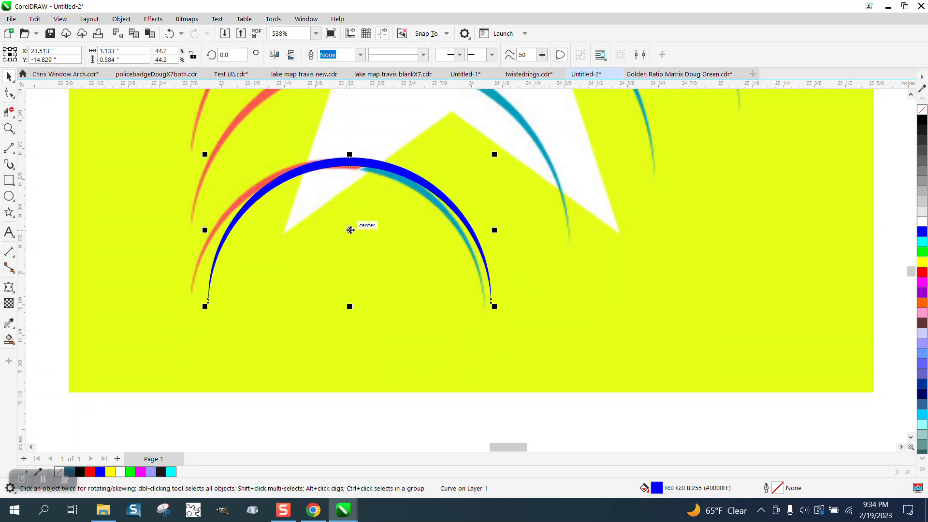
drag(348, 227, 337, 228)
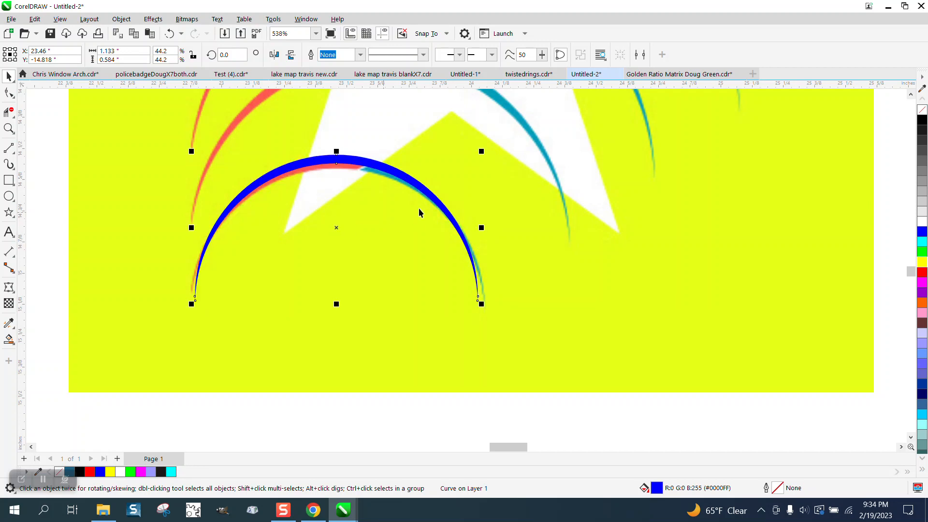
drag(486, 150, 486, 150)
drag(356, 161, 358, 166)
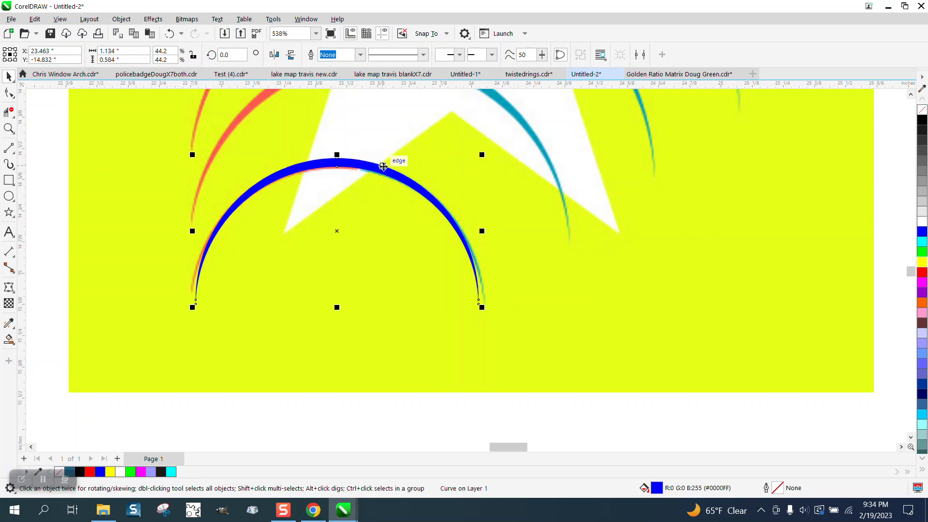
Nudge the starflag bitmap 4 inches to the right, clear of the two blue crescents
scroll(387, 167, down, 6)
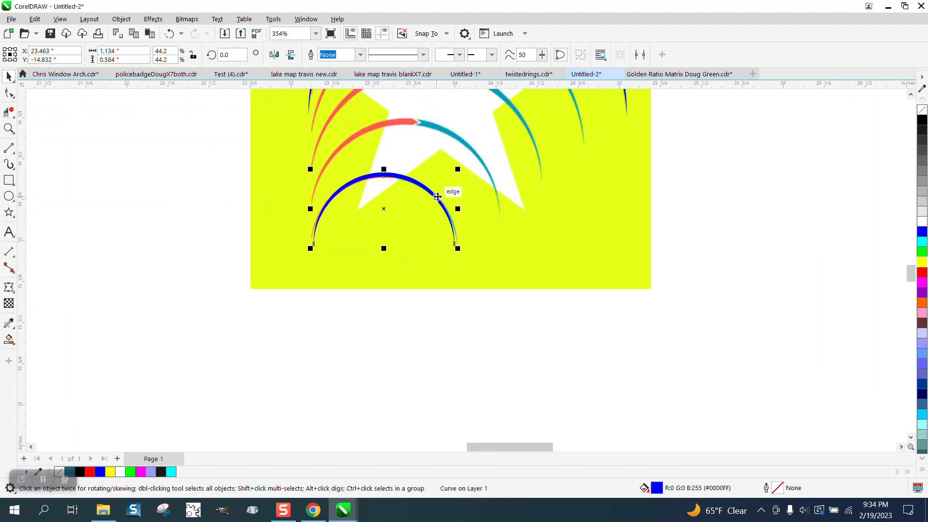
click(517, 200)
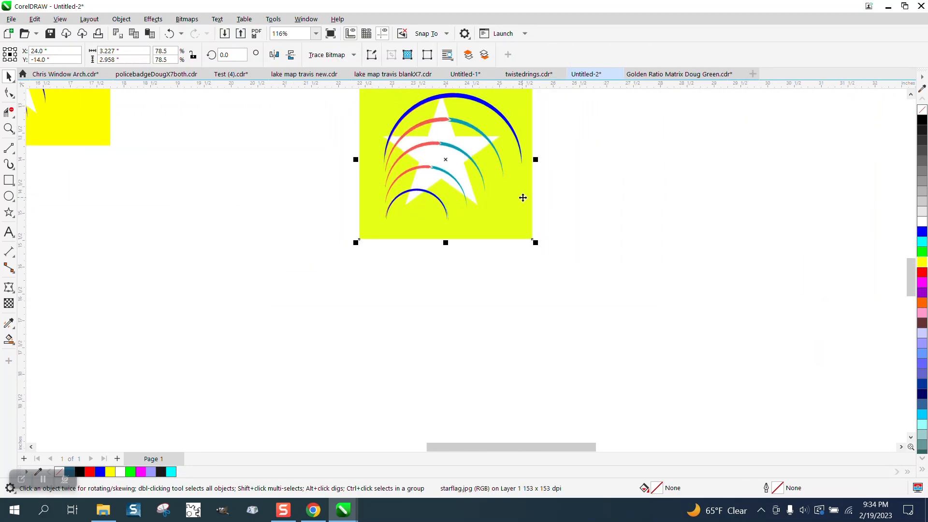
key(Right)
Remove the fill from both blue crescents and give them a black outline
scroll(512, 208, down, 1)
drag(390, 114, 534, 245)
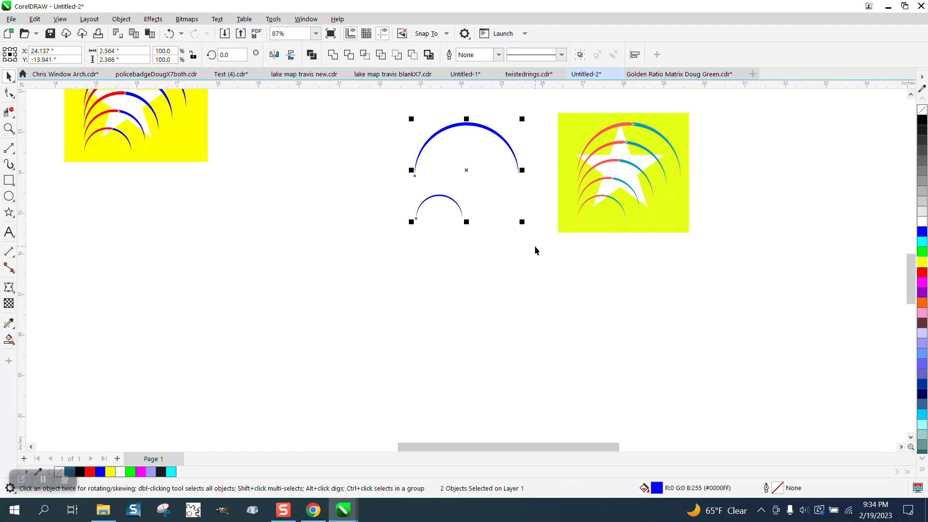
click(922, 110)
right_click(922, 120)
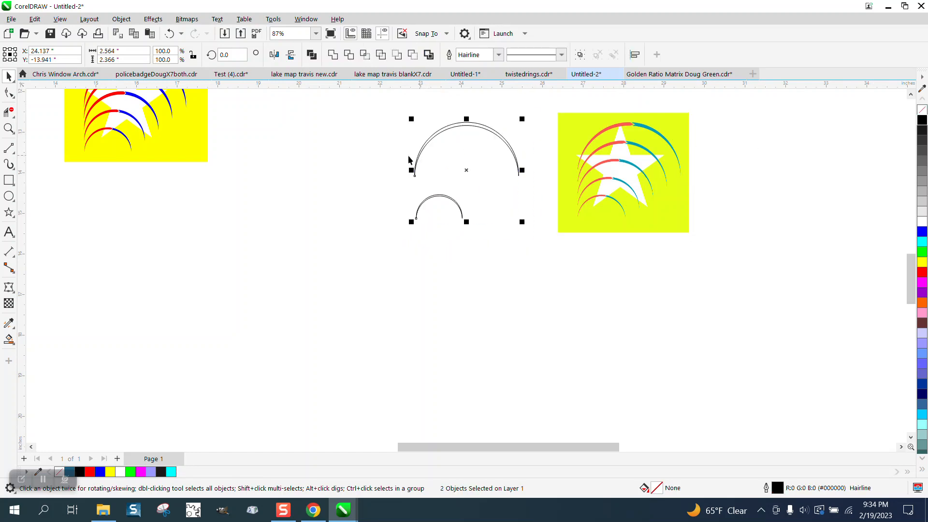
Blend the large and small crescents with 3 intermediate steps
click(152, 19)
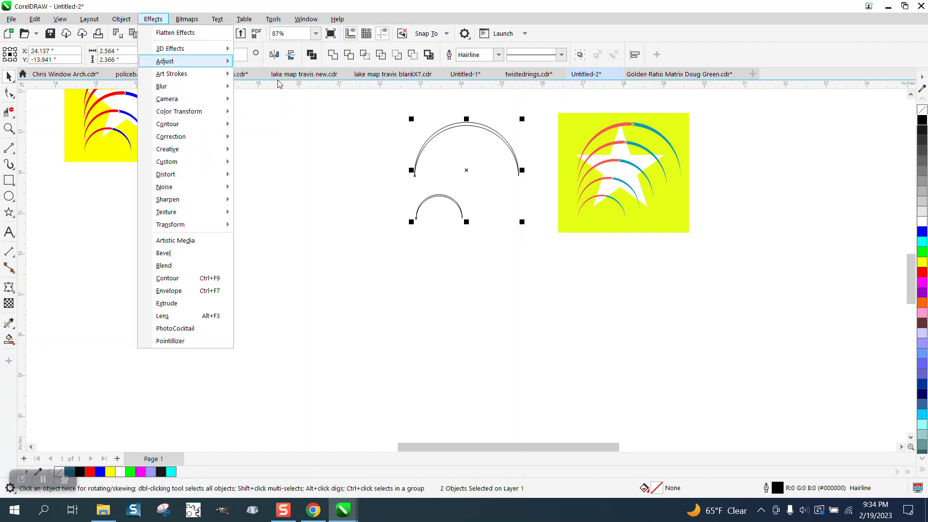
mouse_move(213, 61)
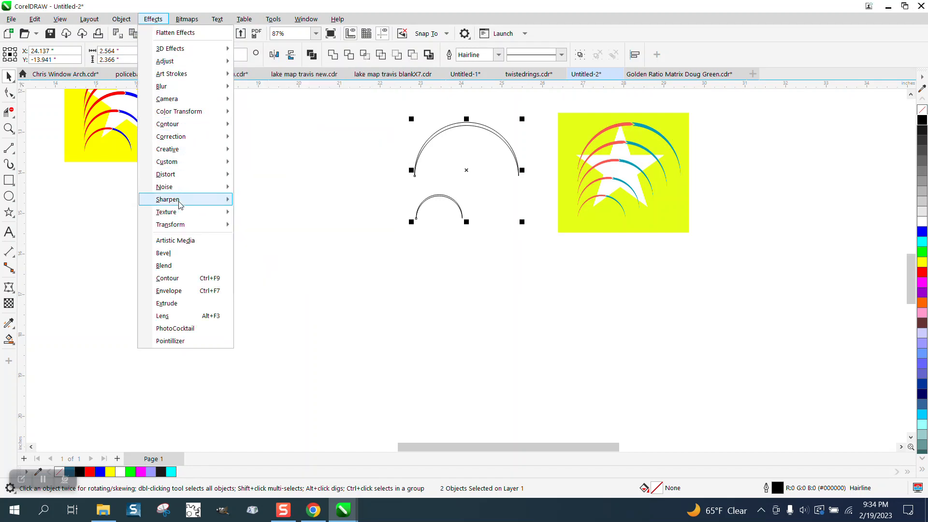
click(164, 265)
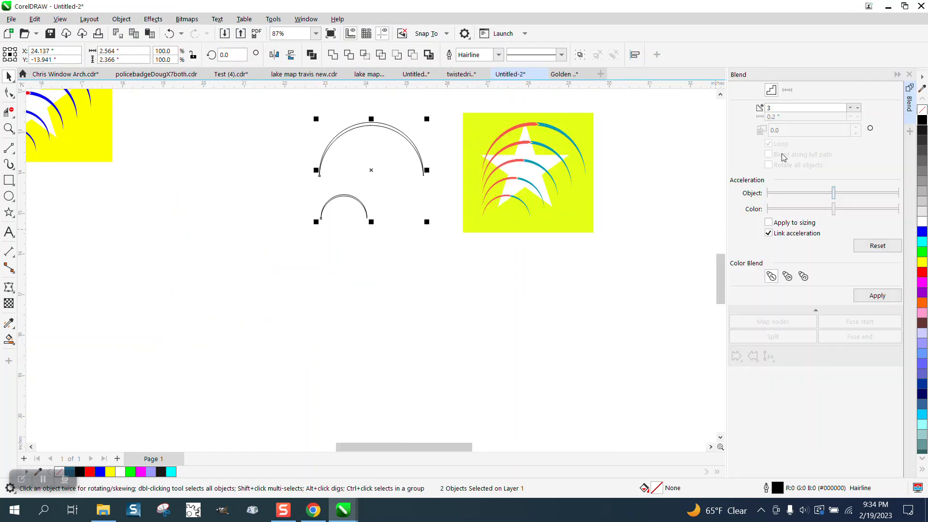
click(875, 297)
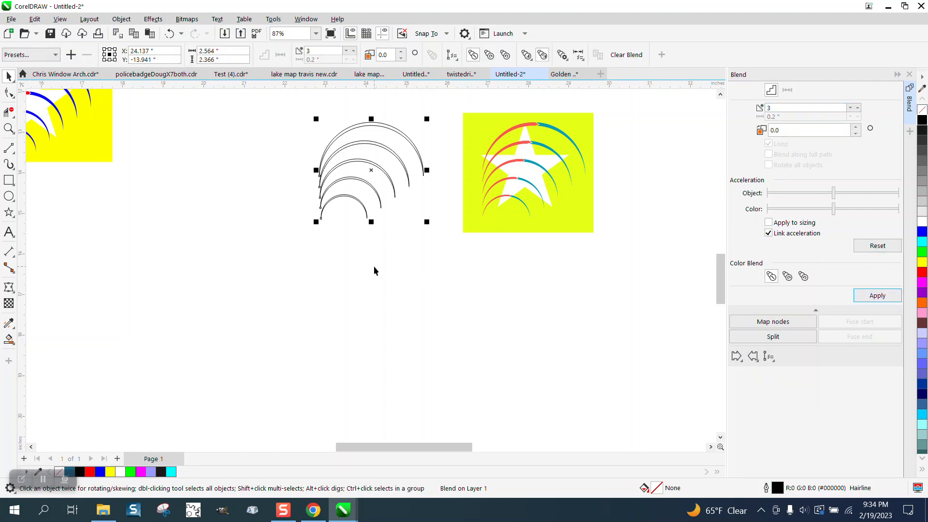
Break the crescent blend apart and ungroup it into separate objects
drag(297, 115, 448, 239)
click(121, 19)
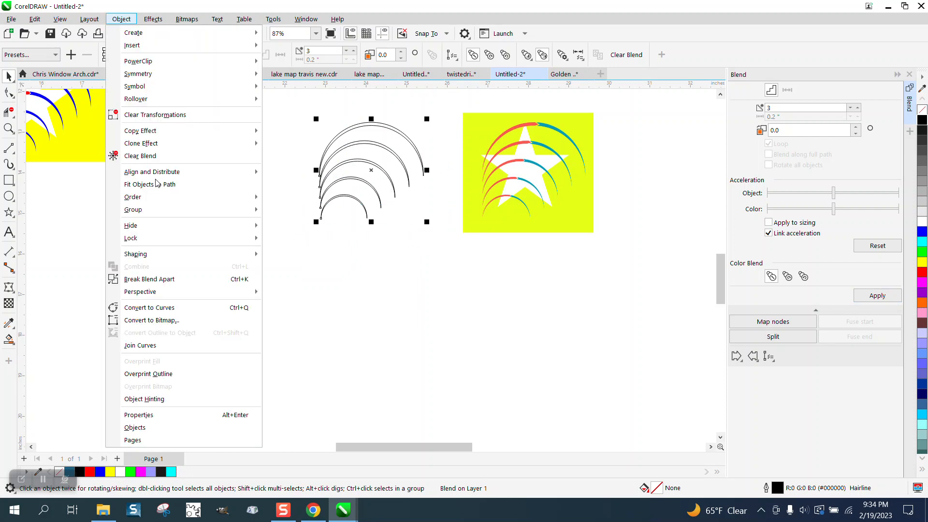
click(164, 279)
click(116, 21)
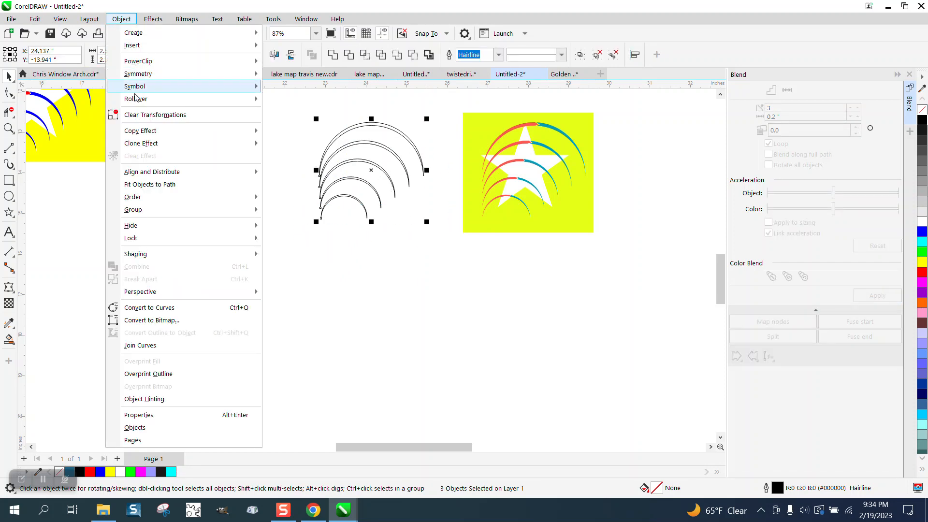
mouse_move(146, 213)
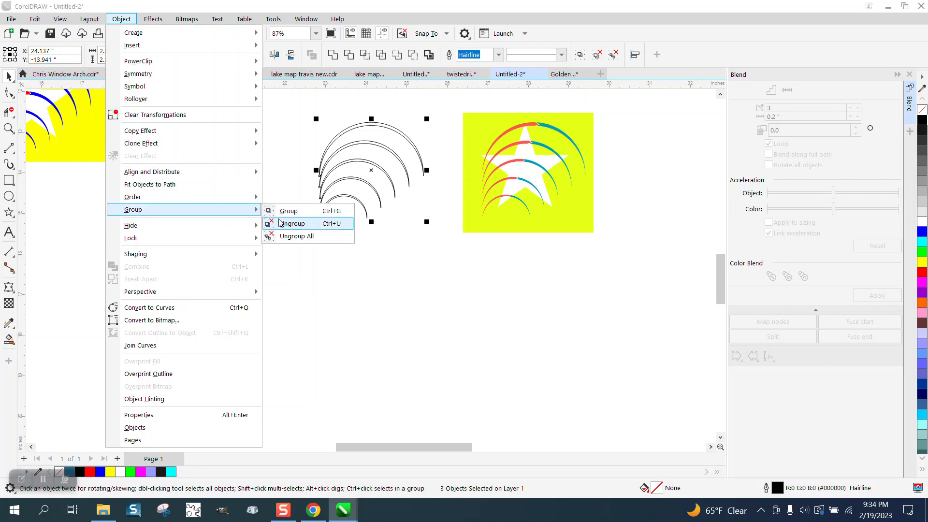
click(292, 223)
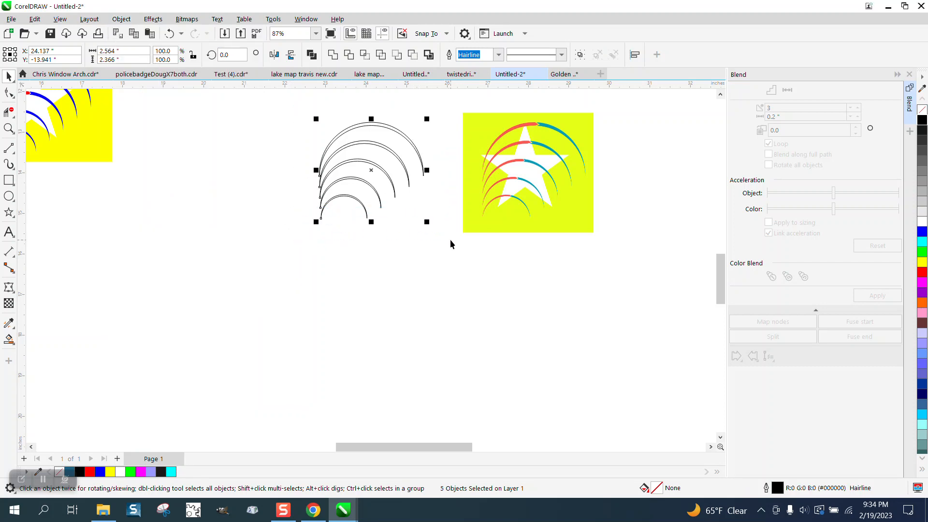
Try aligning the five crescents on a common vertical centre line, and instead align them by their left edges
key(c)
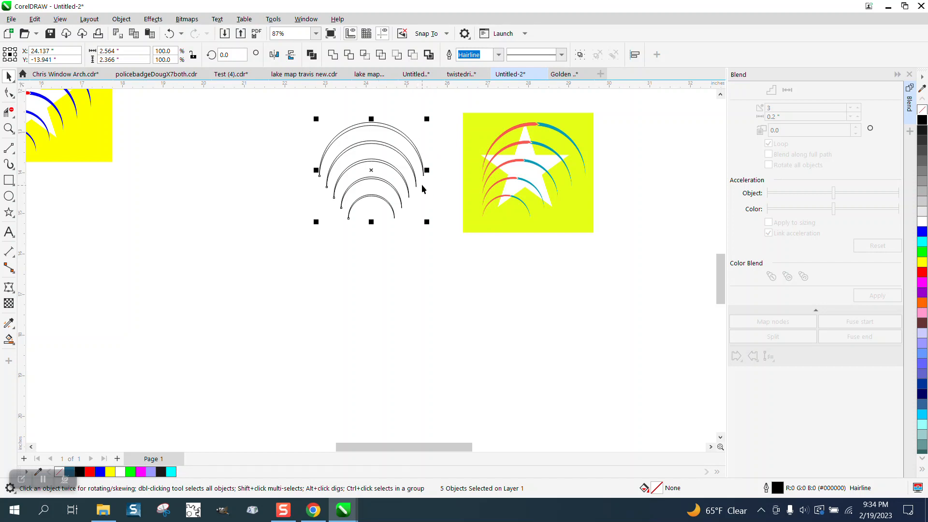
drag(291, 107, 472, 256)
key(l)
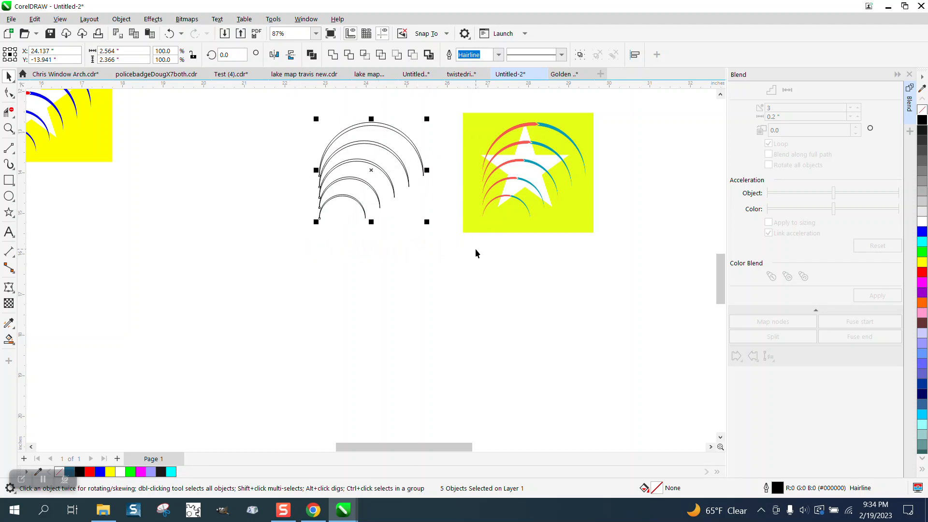
click(433, 215)
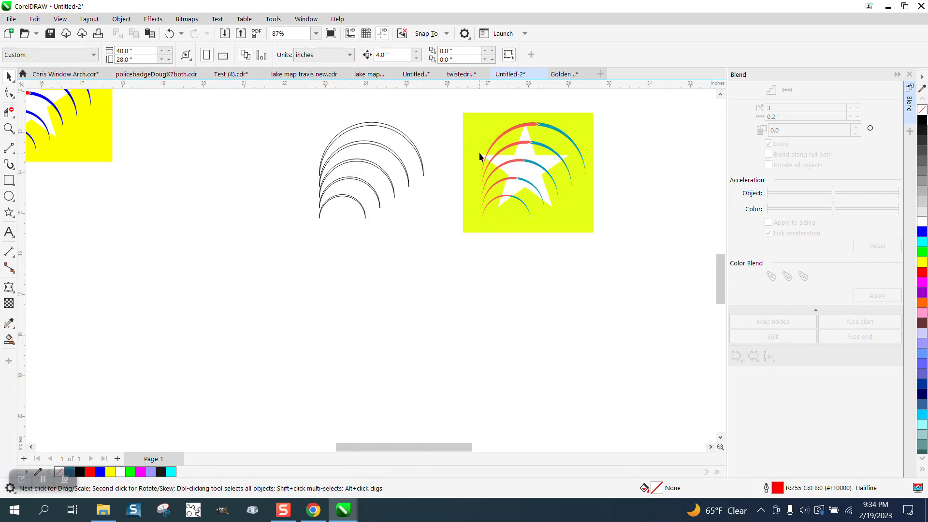
Change the outline of the five crescents to red and group them
drag(447, 233, 459, 242)
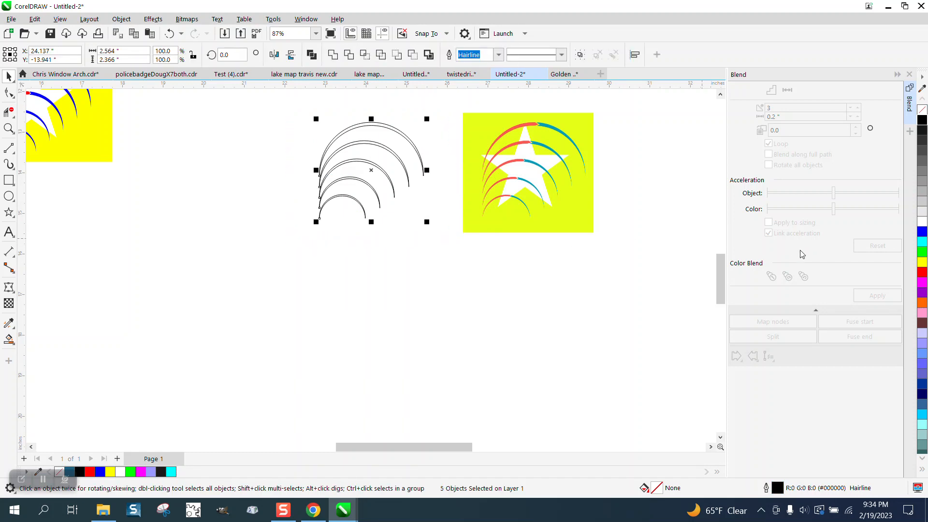
right_click(920, 273)
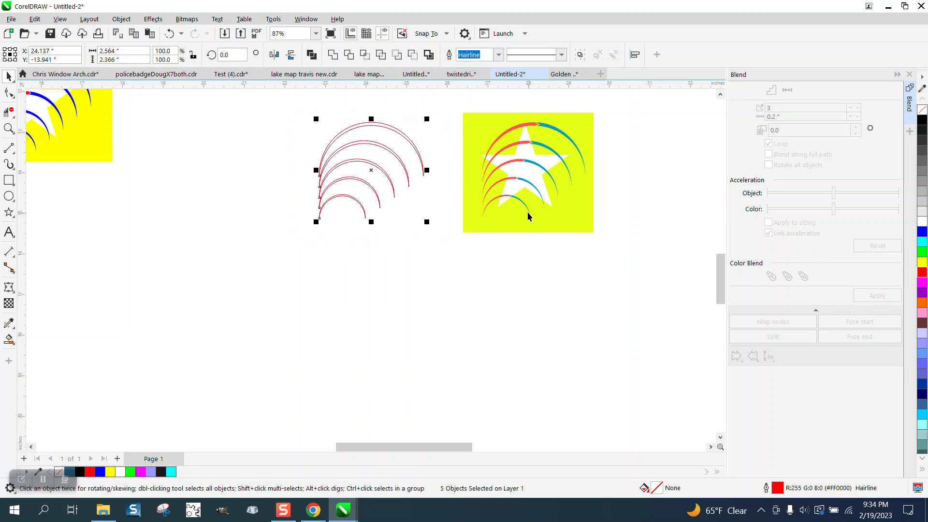
key(ctrl+g)
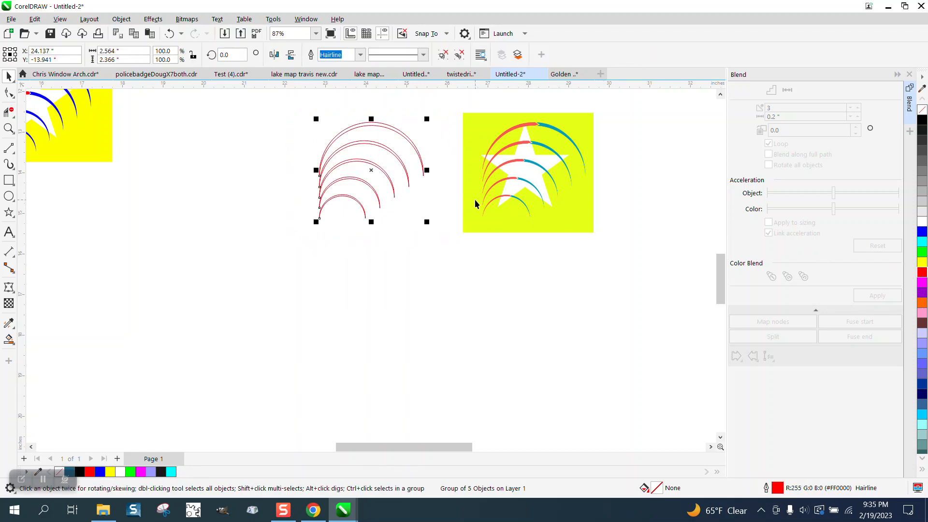
Nudge the starflag bitmap 4 inches left beneath the grouped crescents and change the group's outline to black
click(545, 209)
key(Left)
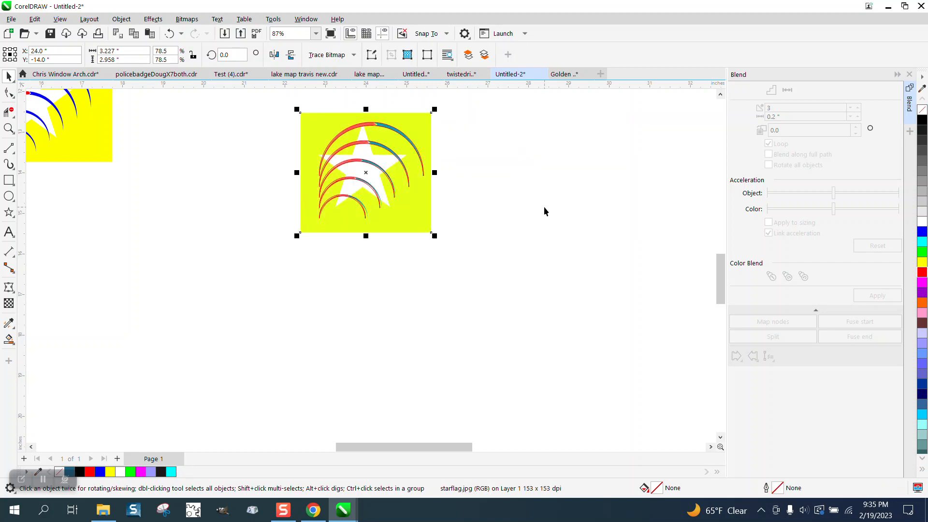
click(9, 128)
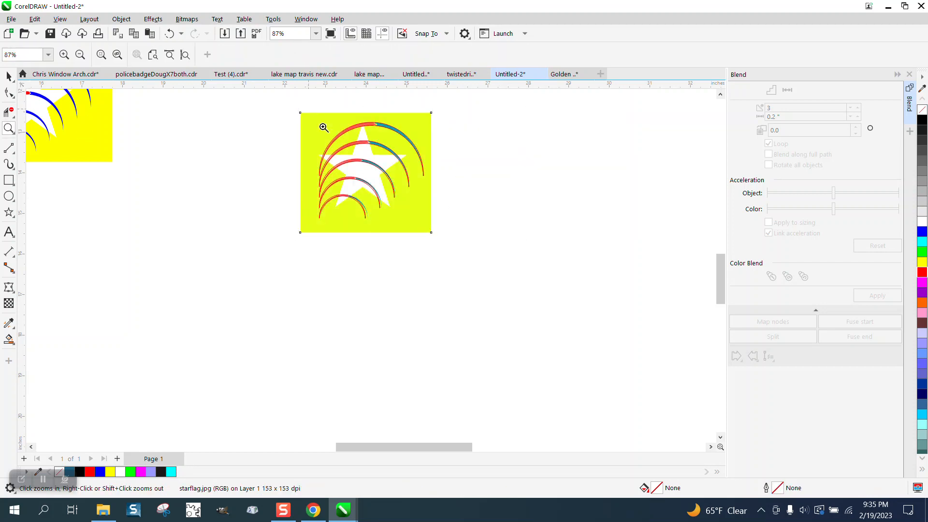
drag(321, 129, 499, 192)
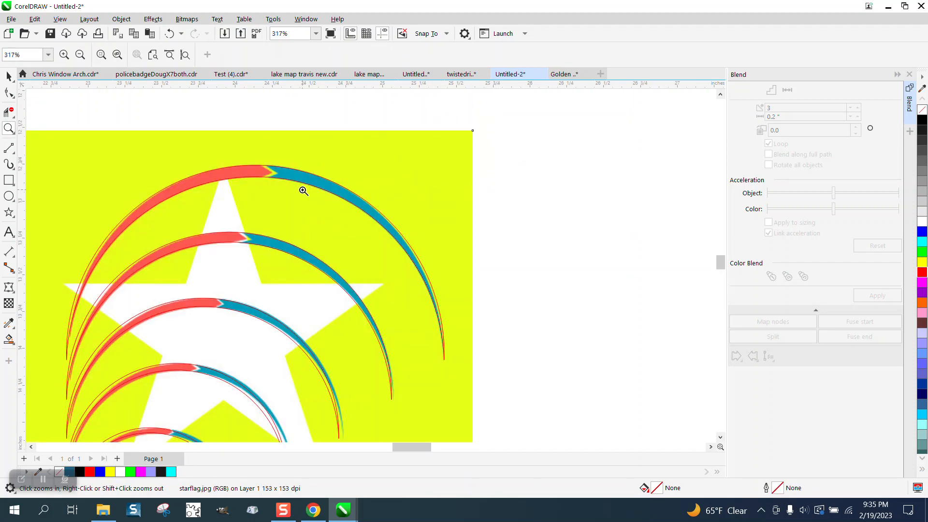
click(9, 76)
click(304, 175)
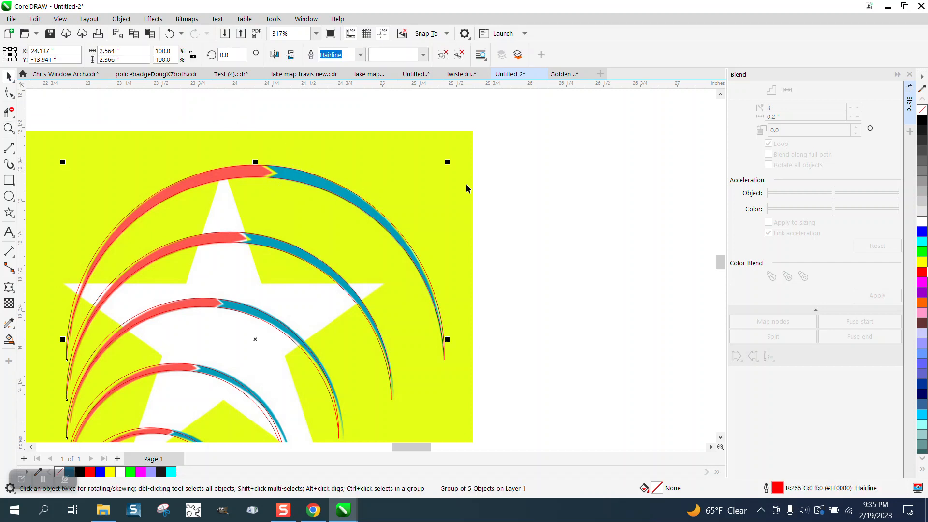
right_click(923, 121)
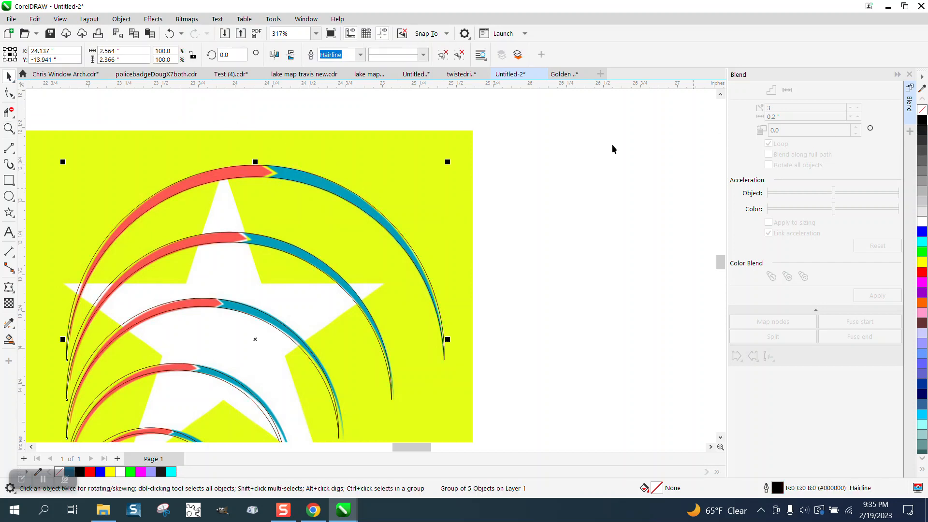
Draw a two-segment chevron about 0.081 by 0.082 inches along the red arrow tip on the largest arc using 2-Point Line
click(8, 128)
drag(202, 143, 399, 240)
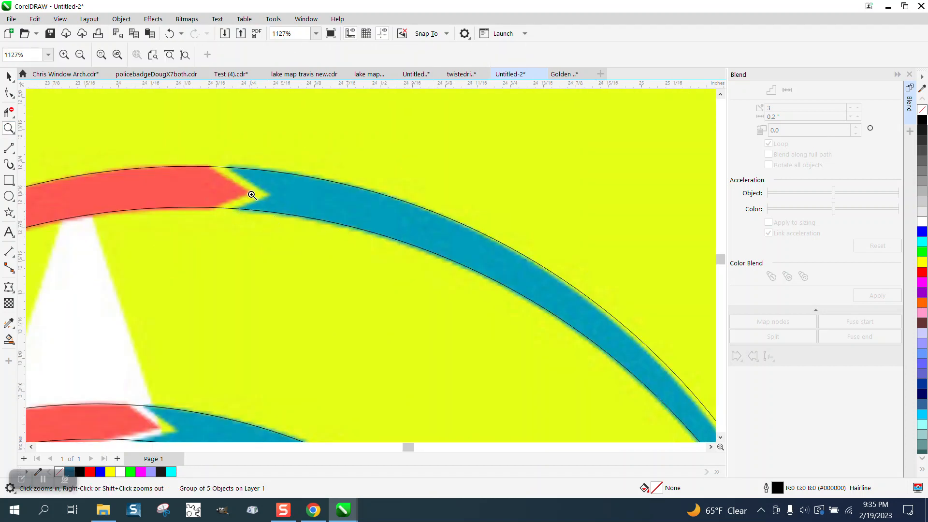
drag(185, 161, 336, 260)
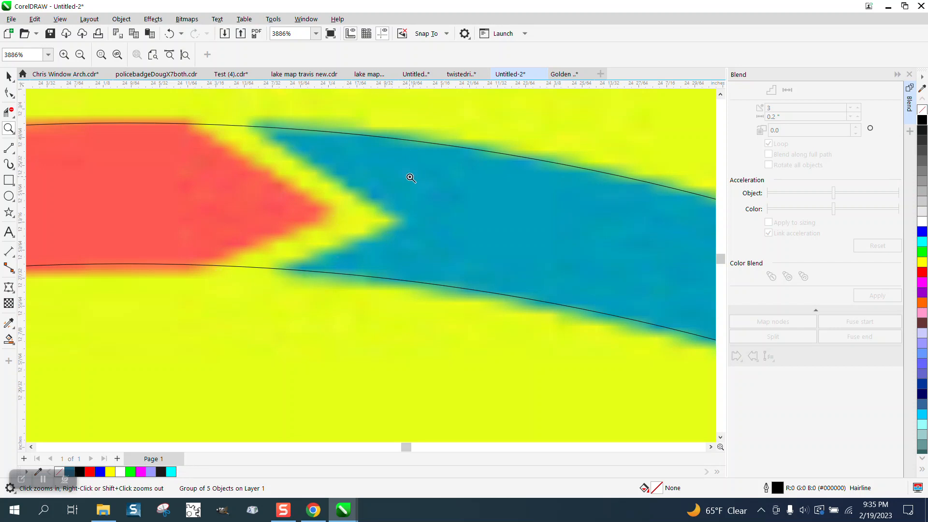
click(13, 152)
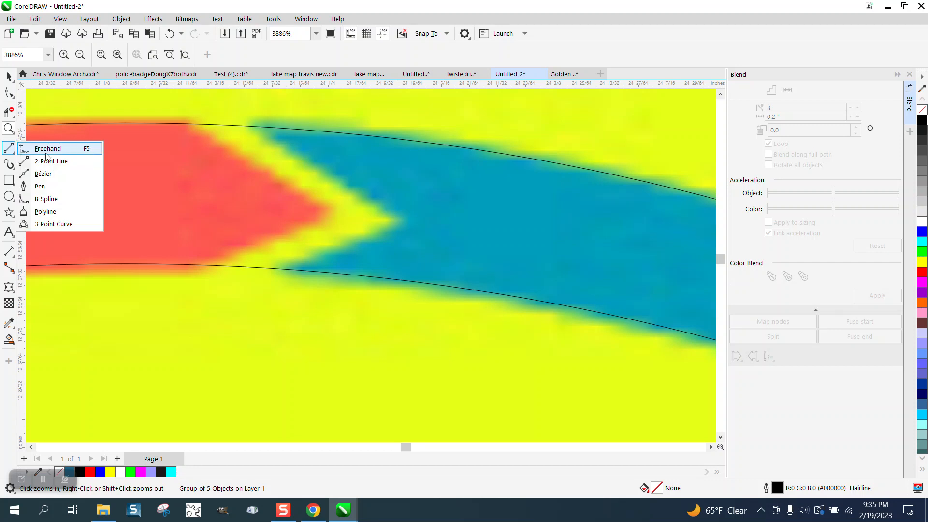
click(54, 161)
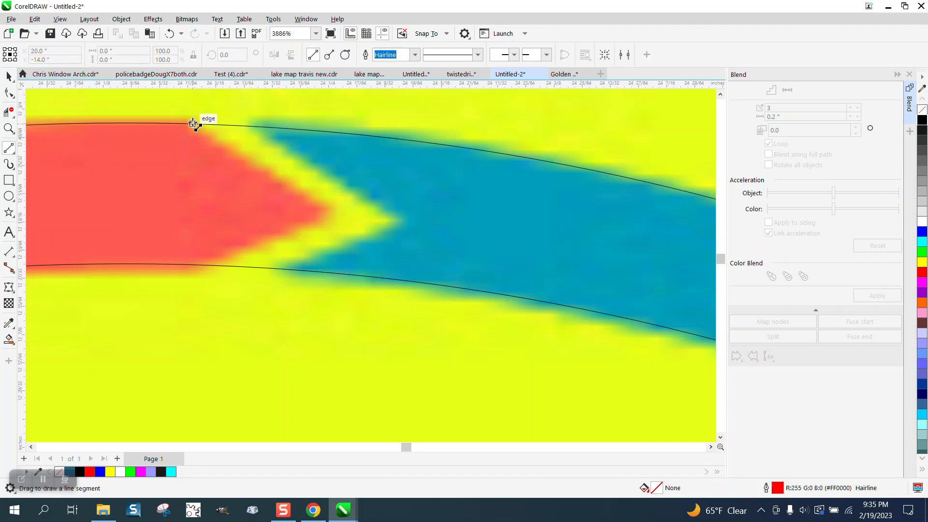
drag(193, 125, 193, 272)
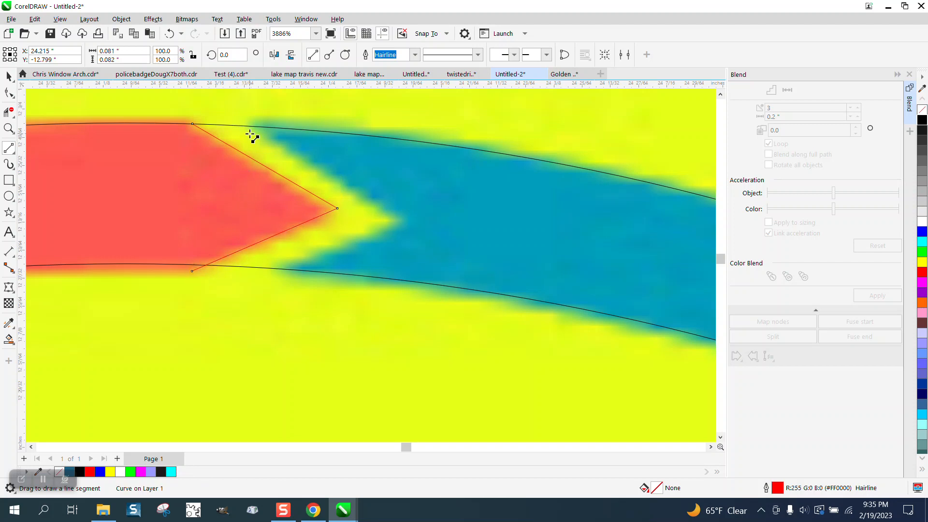
Draw a second chevron about 0.079 by 0.083 inches along the blue notch on the largest arc
drag(249, 126, 392, 221)
mouse_move(393, 220)
mouse_down()
mouse_move(285, 278)
mouse_move(264, 274)
mouse_up()
scroll(248, 250, down, 2)
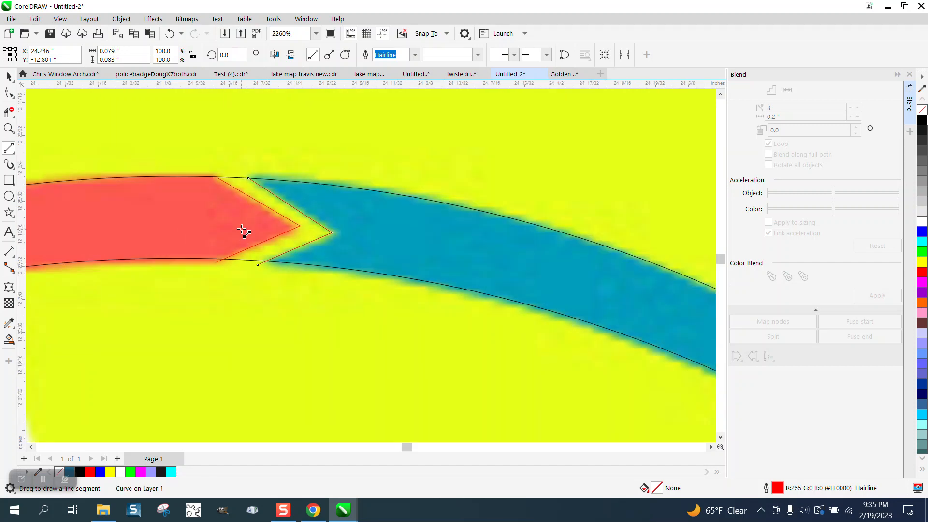
Trace the red tip and the blue notch of the second-largest arc with chevron lines, the notch one about 0.083 by 0.069 inches
scroll(256, 212, down, 8)
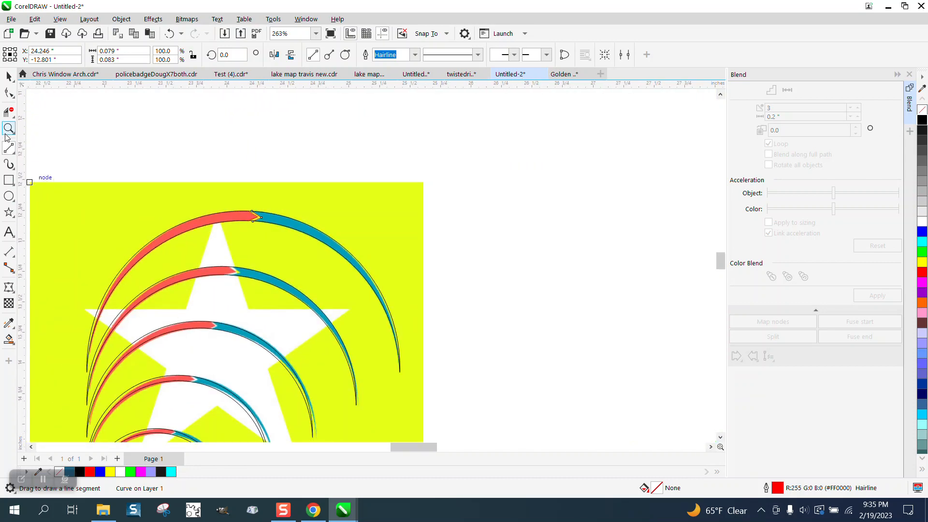
click(7, 131)
drag(300, 299, 300, 298)
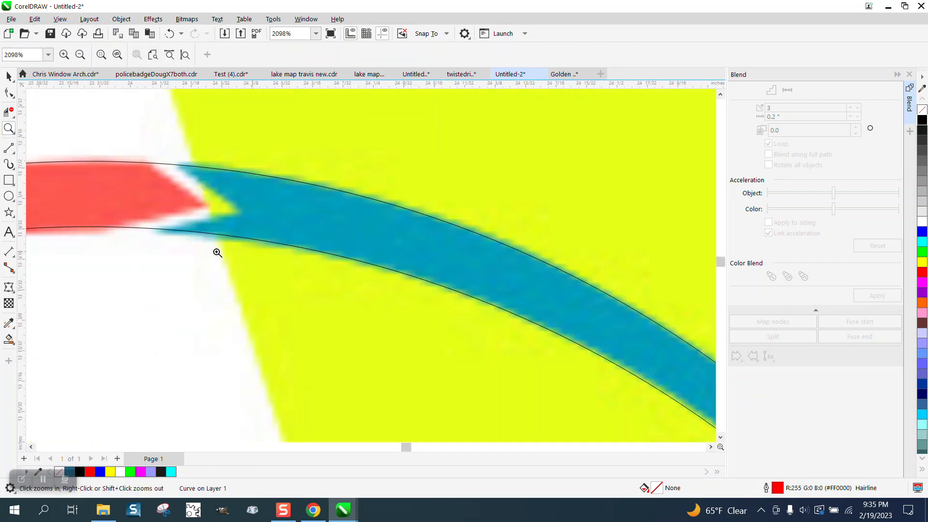
click(117, 175)
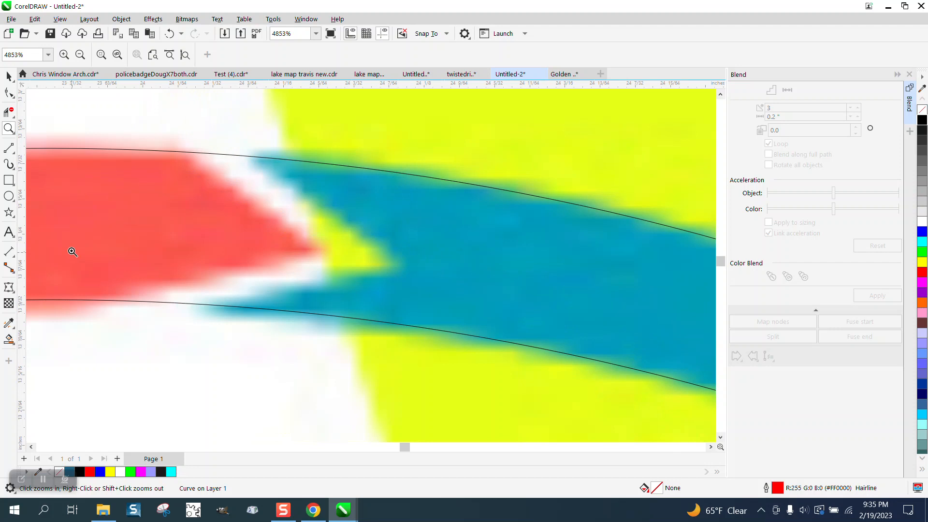
click(8, 148)
drag(181, 152, 319, 247)
mouse_move(320, 247)
mouse_down()
mouse_move(270, 274)
mouse_move(126, 303)
mouse_up()
drag(246, 156, 385, 256)
mouse_move(385, 257)
mouse_down()
mouse_move(354, 284)
mouse_move(201, 309)
mouse_up()
Trace the red tip and the blue notch of the third arc with chevron lines, the notch one about 0.047 by 0.058 inches
scroll(203, 305, down, 2)
scroll(209, 245, down, 6)
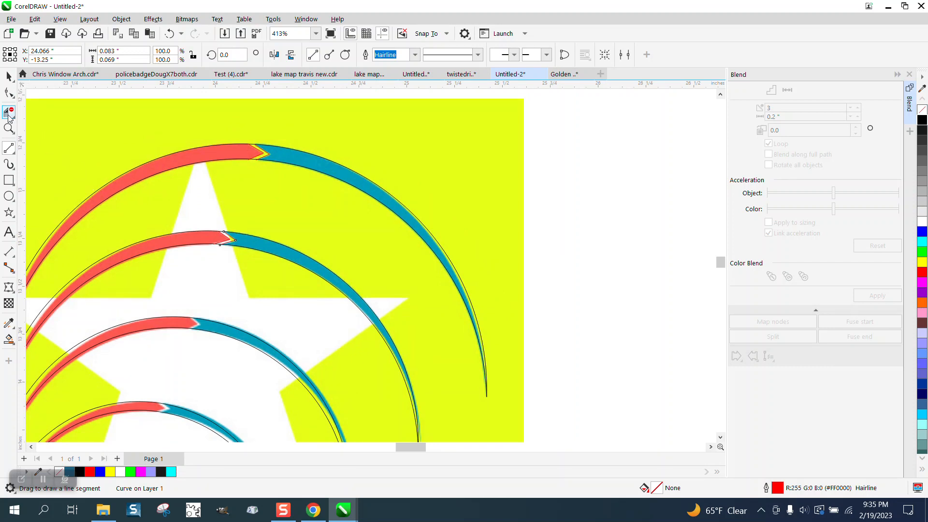
click(8, 128)
click(222, 322)
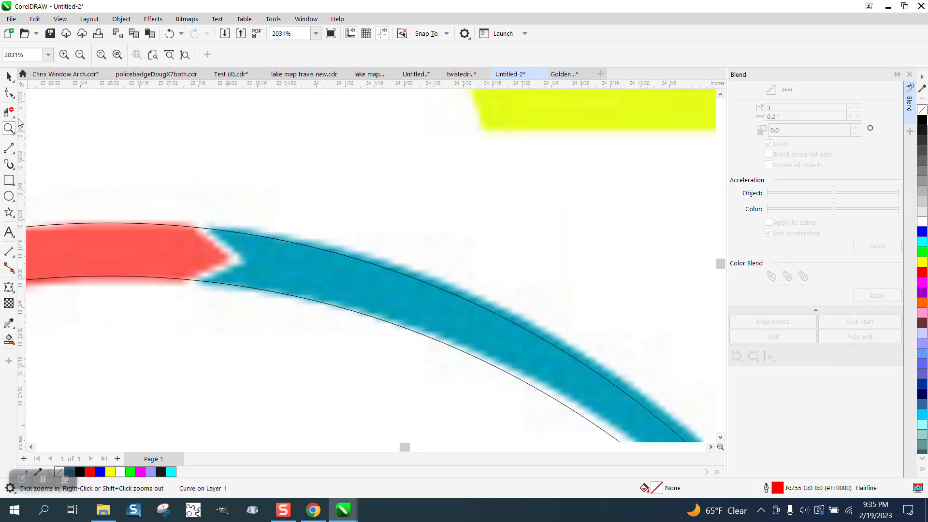
click(9, 147)
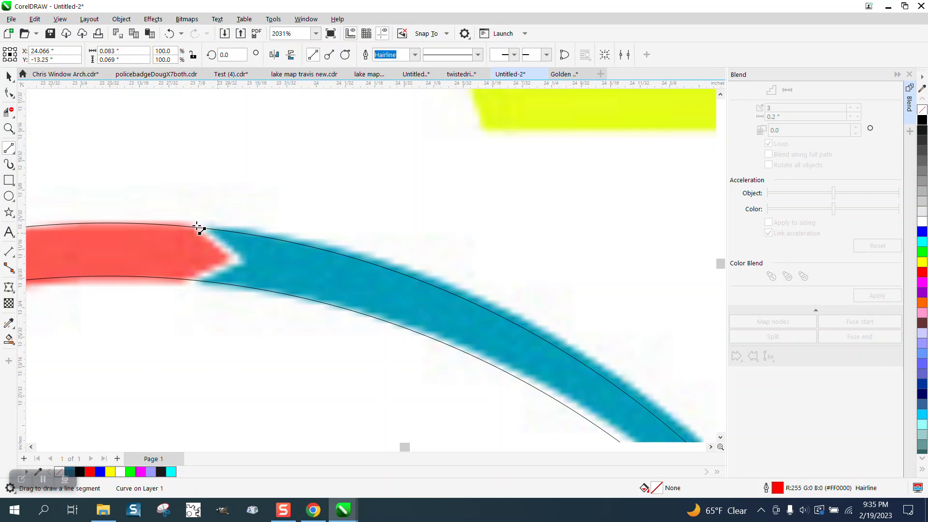
mouse_move(209, 238)
mouse_down()
mouse_move(231, 260)
mouse_move(176, 286)
mouse_up()
mouse_move(209, 228)
mouse_down()
mouse_move(241, 260)
mouse_move(207, 280)
mouse_up()
Trace the red tip and the blue notch of the fourth arc with chevron lines, the notch one about 0.045 by 0.043 inches
scroll(192, 205, down, 3)
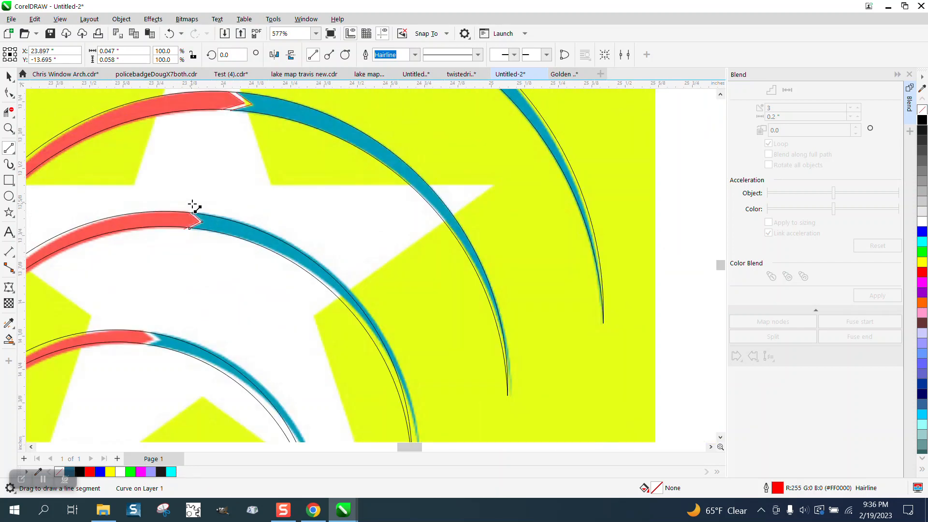
scroll(192, 205, down, 1)
click(8, 128)
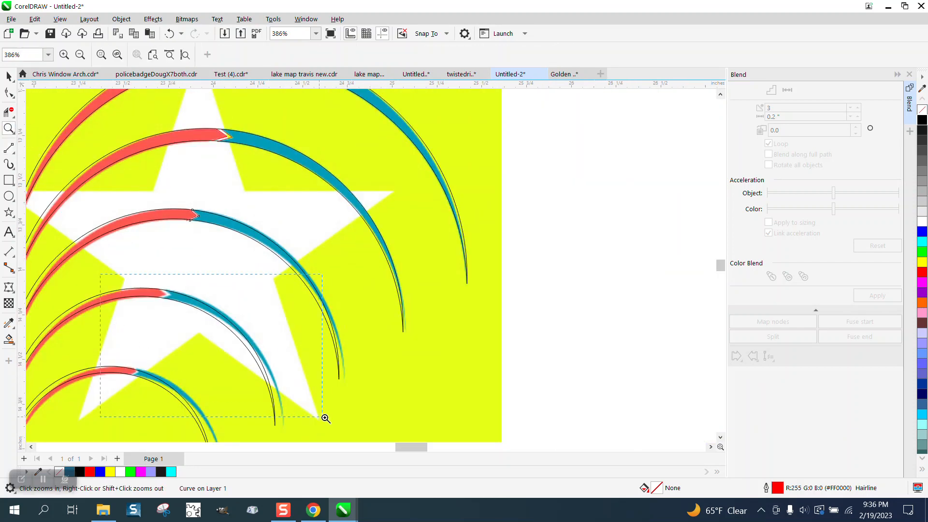
drag(325, 419, 323, 417)
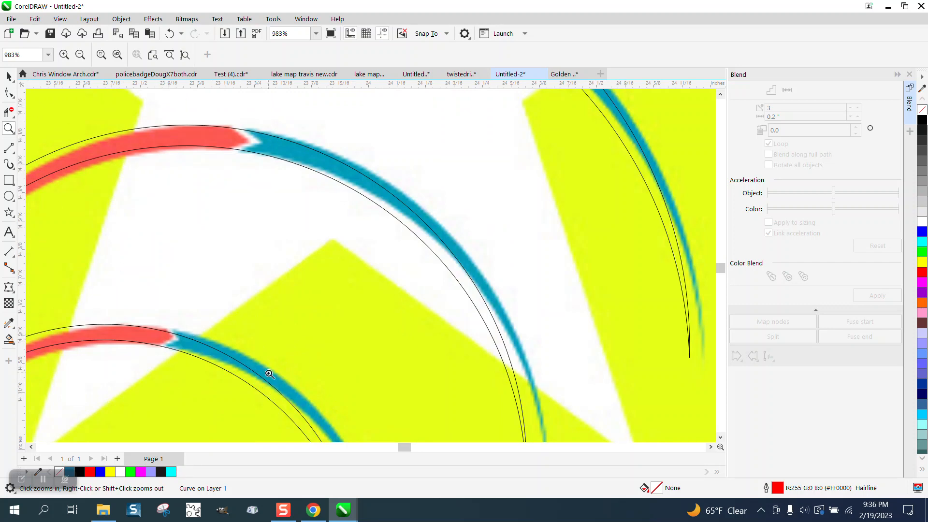
click(9, 149)
click(9, 128)
drag(339, 204, 339, 204)
click(10, 148)
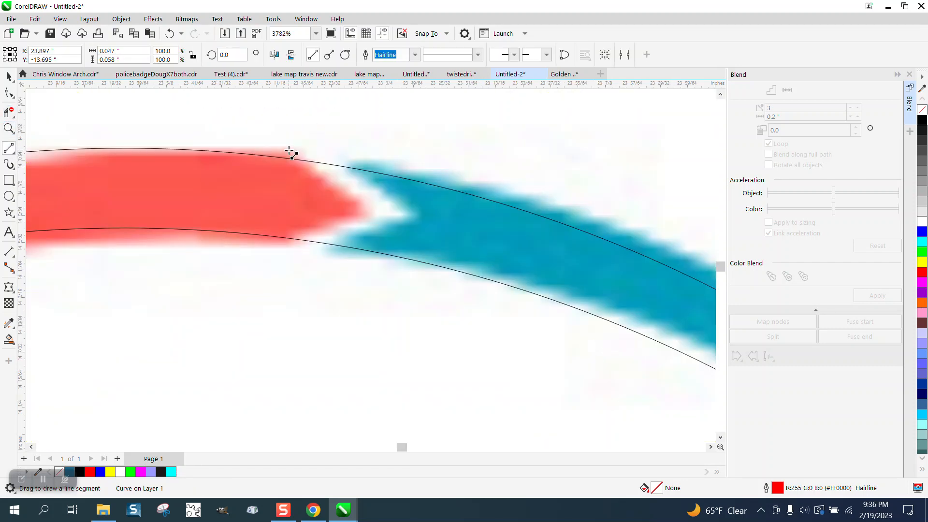
mouse_move(299, 159)
mouse_down()
mouse_move(372, 211)
mouse_move(280, 245)
mouse_move(406, 217)
mouse_move(414, 207)
mouse_move(407, 214)
mouse_up()
drag(407, 214, 351, 169)
Trace the red tip and the blue notch of the smallest arc with chevron lines, the notch one about 0.034 by 0.032 inches
scroll(332, 157, down, 5)
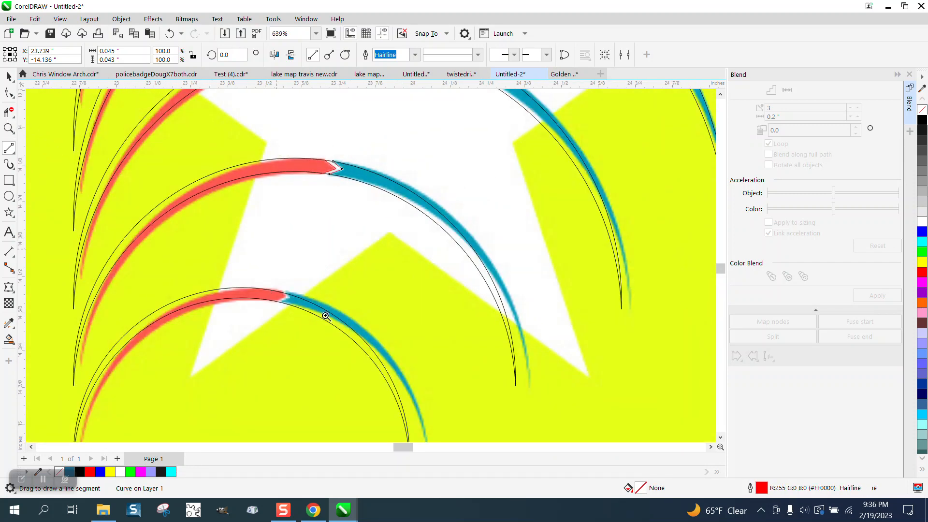
click(9, 112)
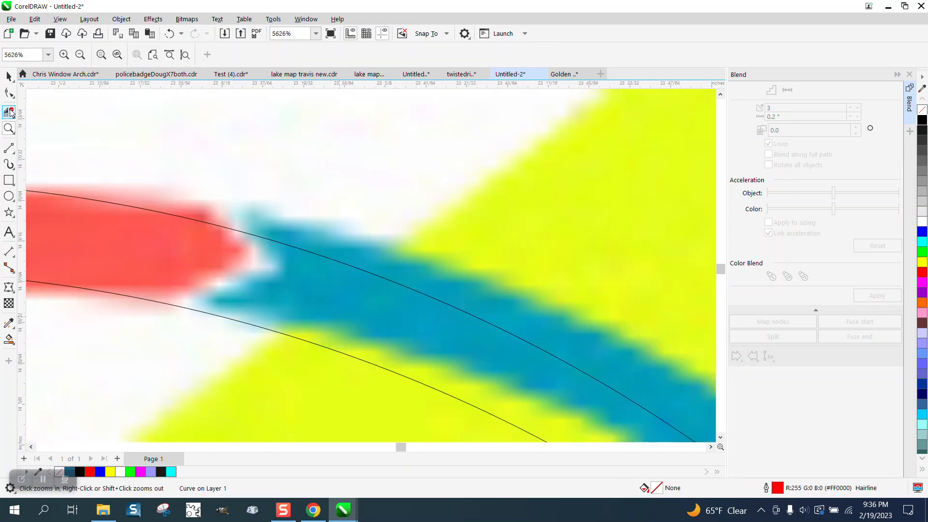
click(9, 147)
drag(217, 224, 166, 304)
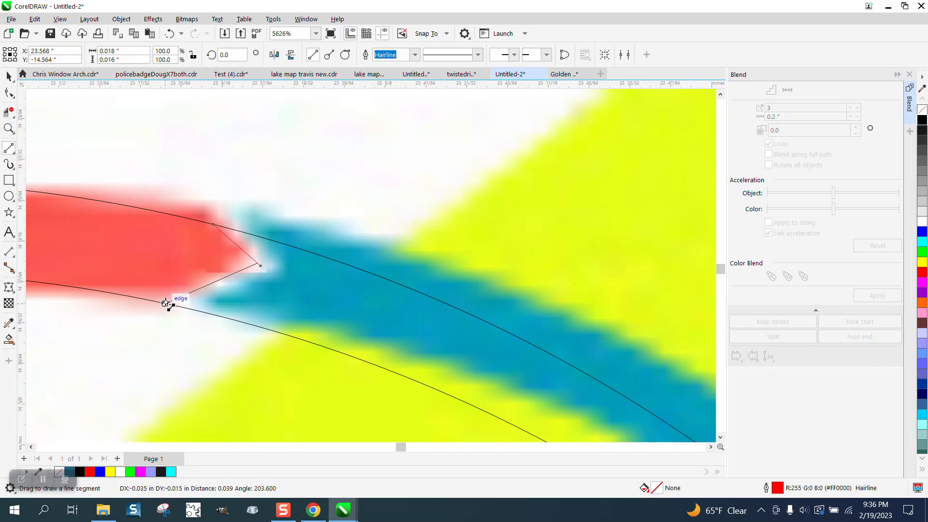
drag(257, 238, 203, 318)
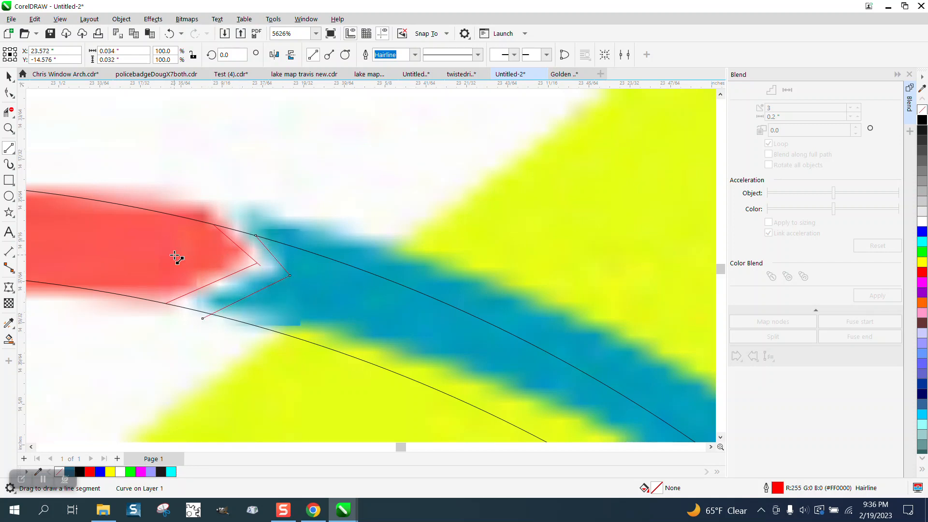
Delete the overshooting line segment at the point of the red-tip chevron on the smallest arc with Virtual Segment Delete
click(9, 129)
drag(241, 239, 307, 284)
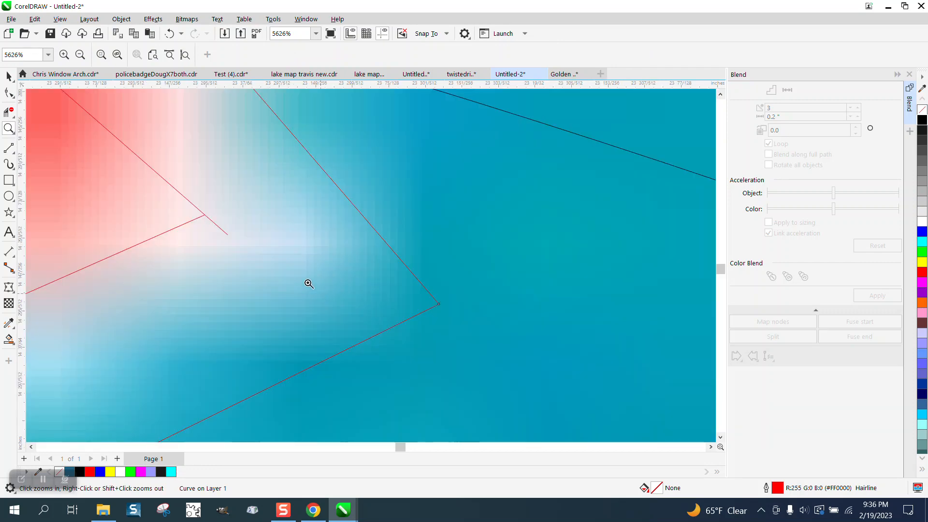
click(9, 113)
scroll(227, 216, down, 2)
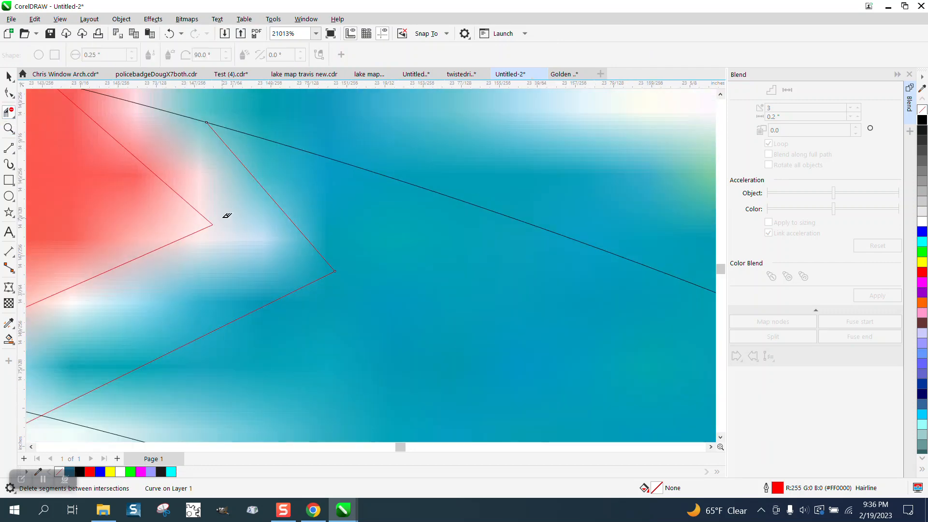
scroll(227, 215, down, 4)
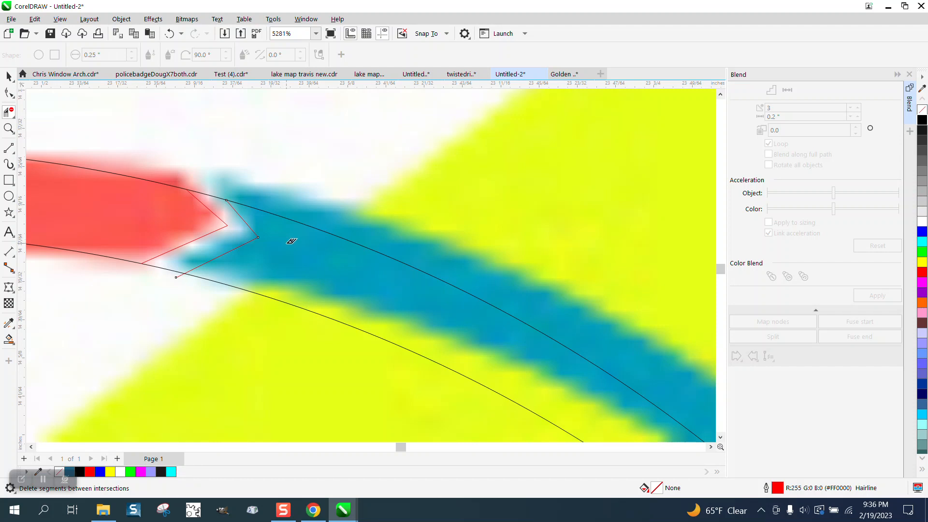
scroll(198, 201, down, 6)
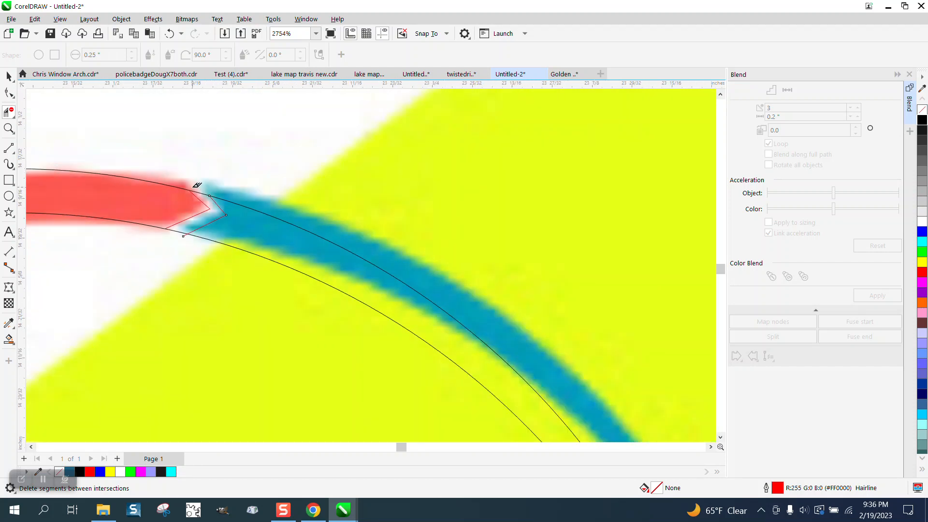
Nudge the starflag bitmap 4 inches right, out from under the crescents and chevron lines
click(9, 77)
scroll(178, 215, down, 4)
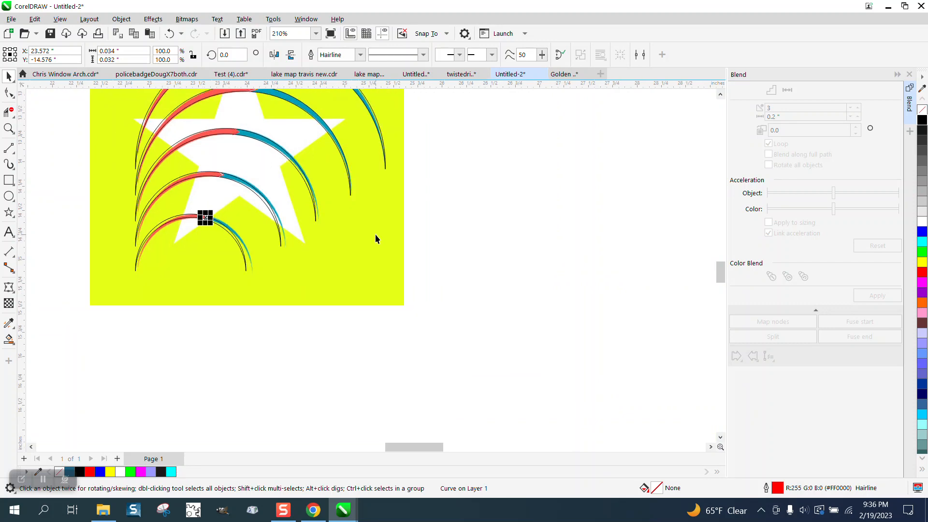
click(376, 234)
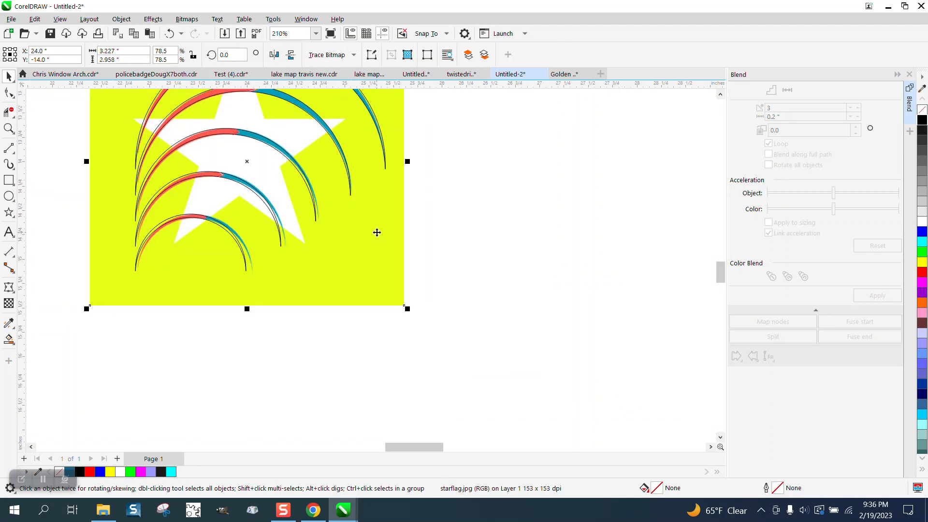
key(Right)
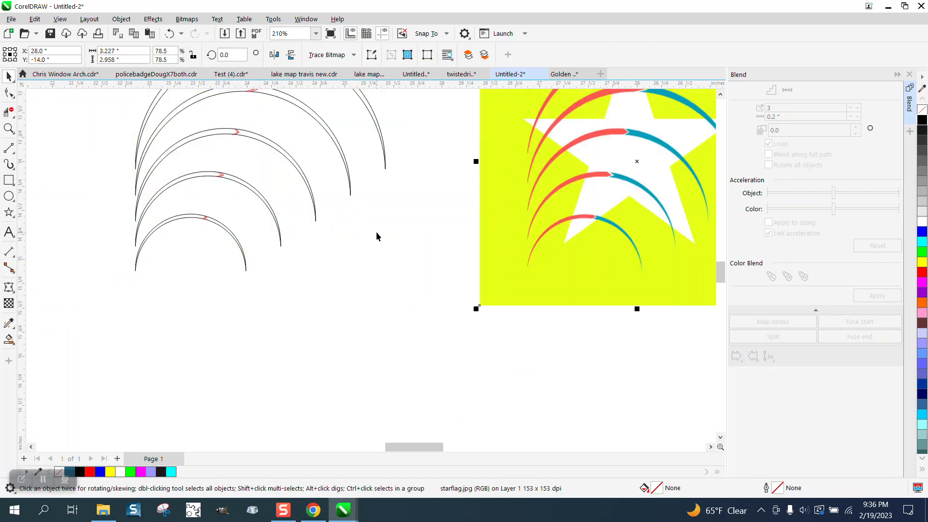
Check the chevron lines on the smallest crescent, and nudge the starflag bitmap 4 inches down
scroll(341, 257, down, 1)
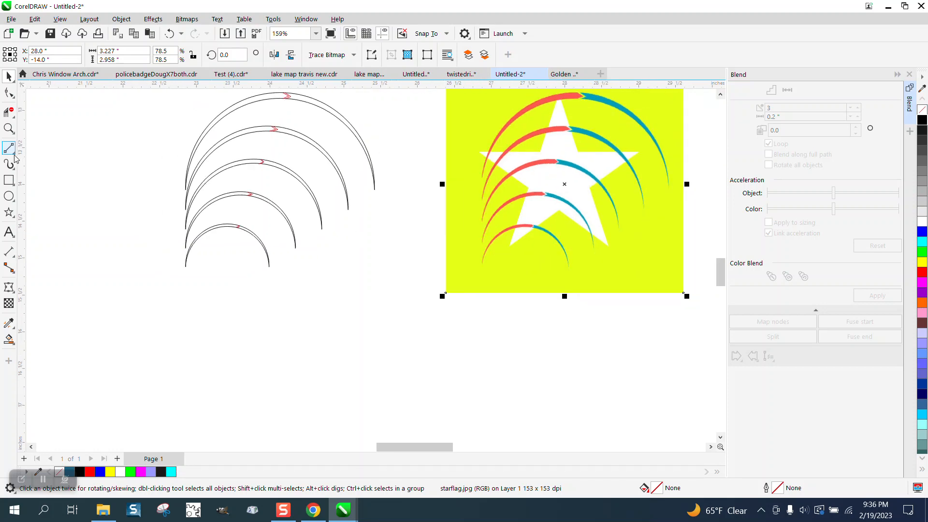
click(9, 128)
drag(276, 246, 275, 244)
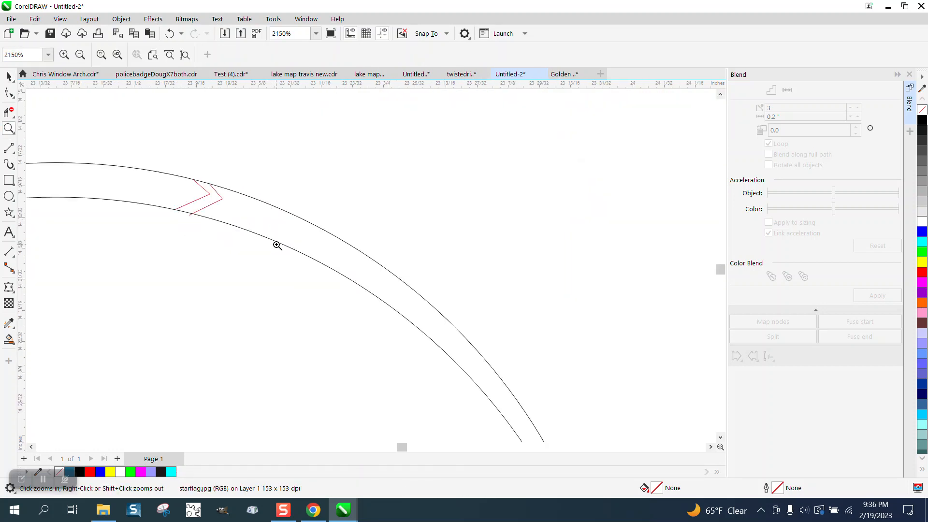
scroll(276, 245, down, 3)
scroll(294, 228, down, 4)
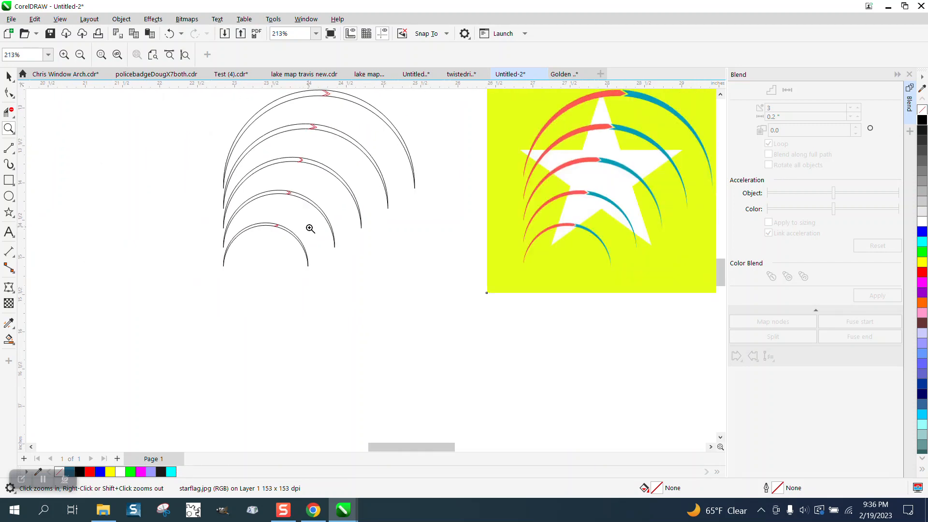
key(space)
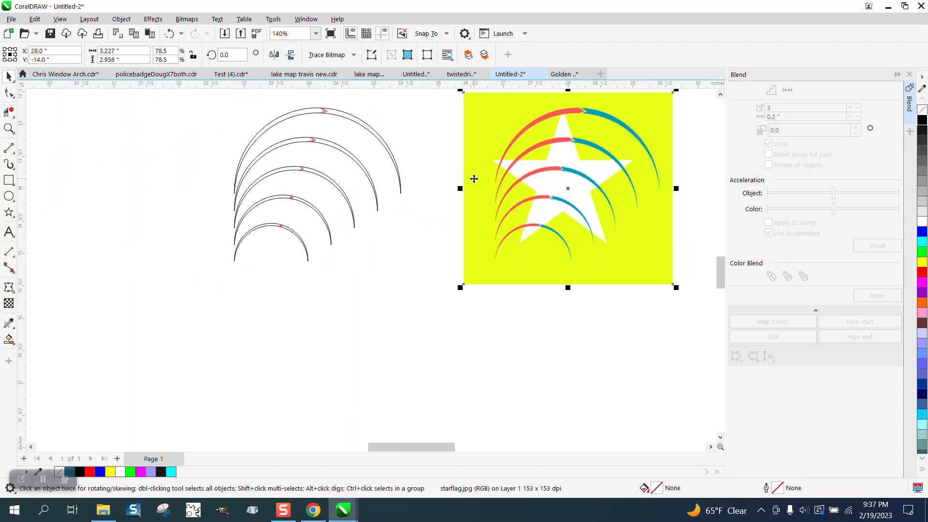
key(Down)
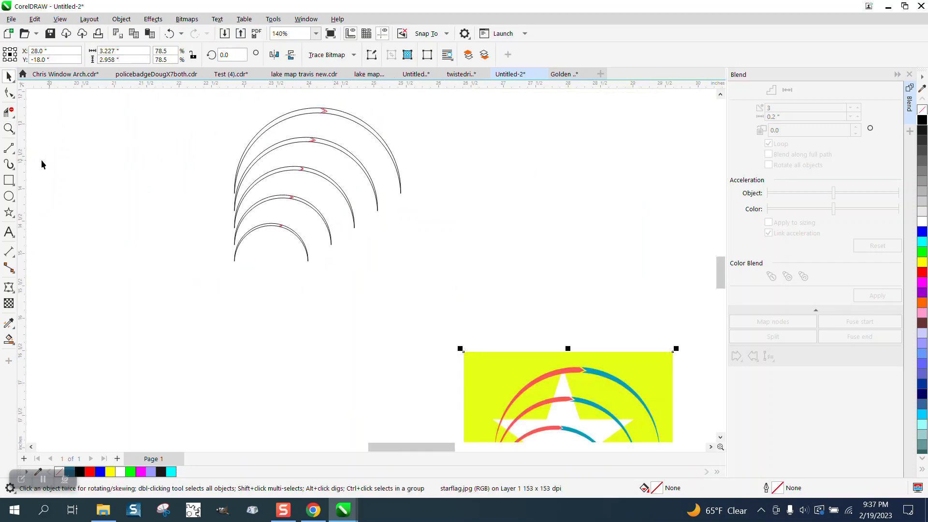
Smart Fill the section of the largest crescent beyond the notch chevron with blue and no outline
click(14, 132)
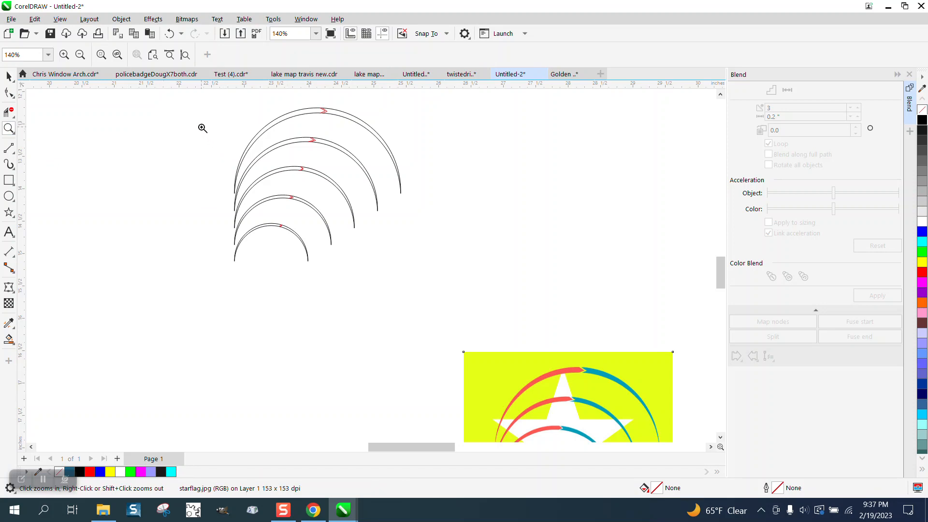
drag(428, 257, 481, 286)
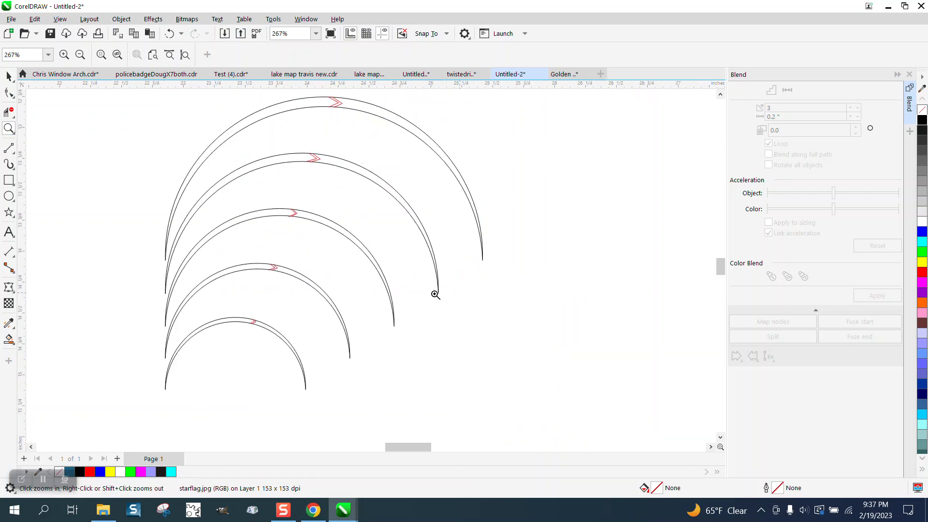
click(9, 339)
click(405, 124)
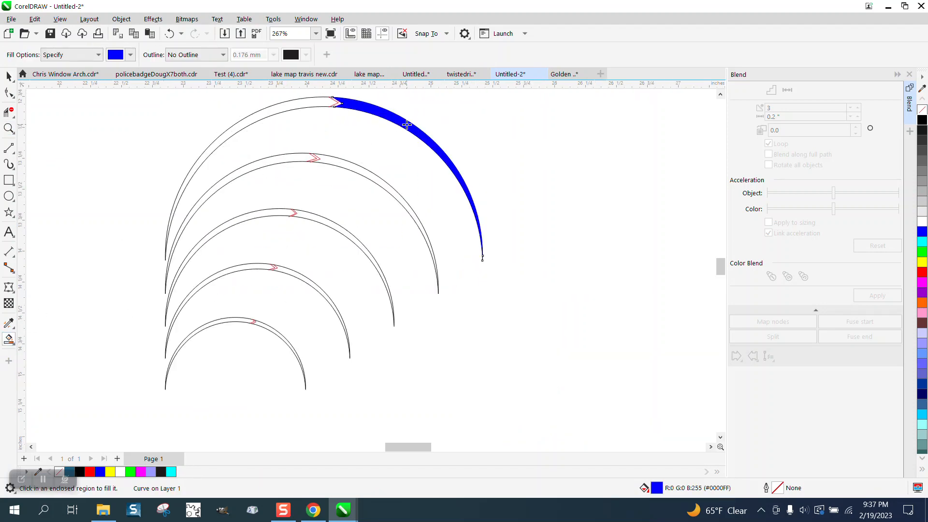
Nudge the blue crescent pieces 4 inches right, away from the outlines, and set the Smart Fill color to red
key(ctrl+z)
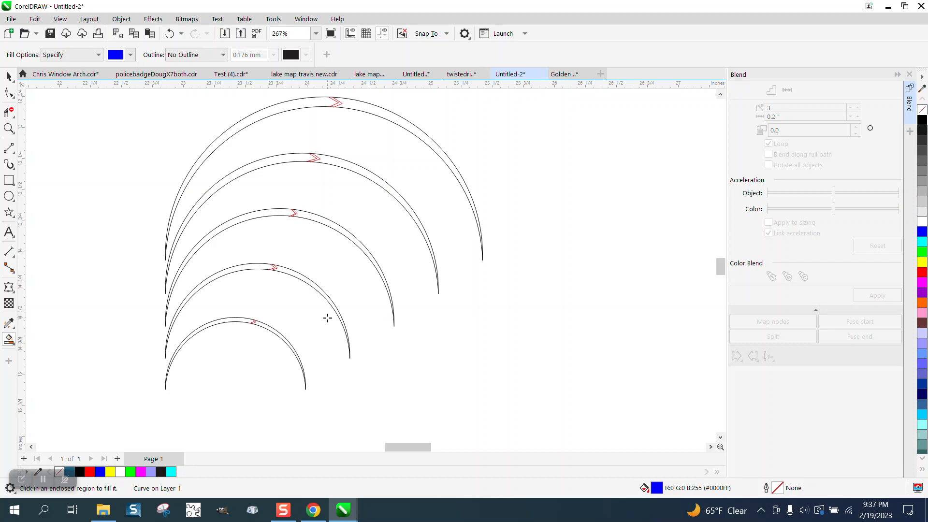
scroll(311, 268, down, 1)
click(131, 54)
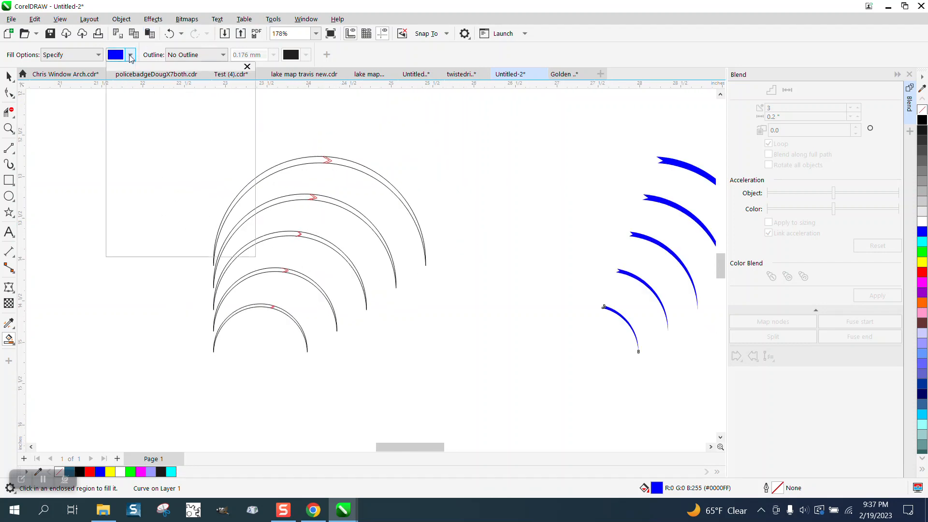
click(221, 125)
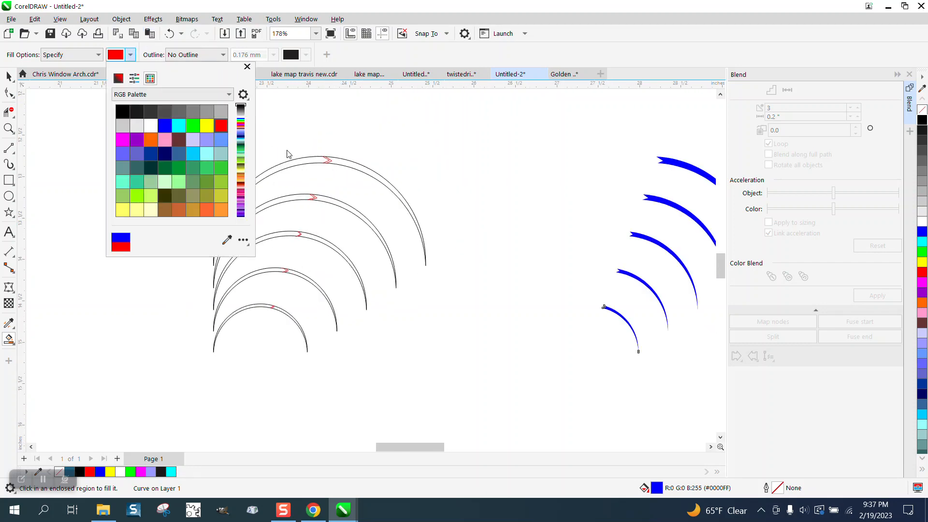
Smart Fill the section before the chevron of each of the five crescents with red, nudging each piece 4 inches right
click(304, 161)
click(305, 160)
key(Right)
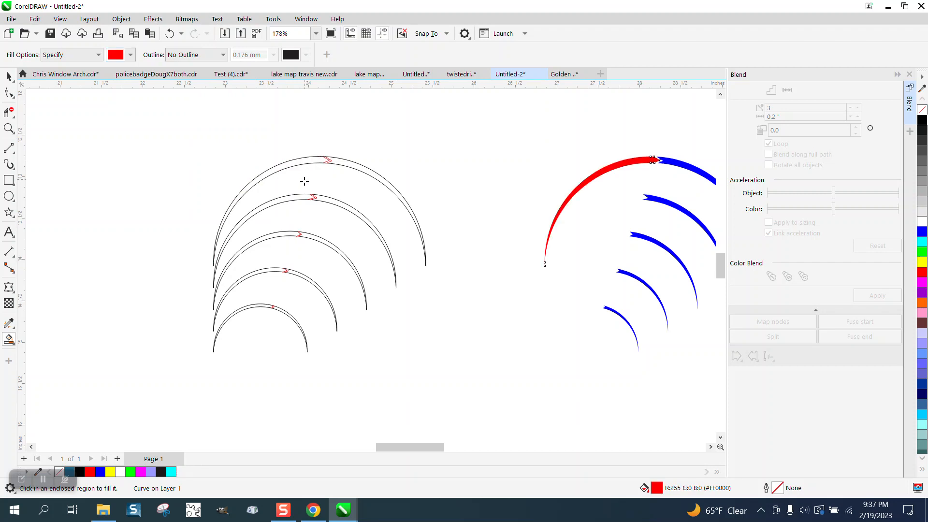
click(301, 197)
key(Right)
click(286, 234)
key(Right)
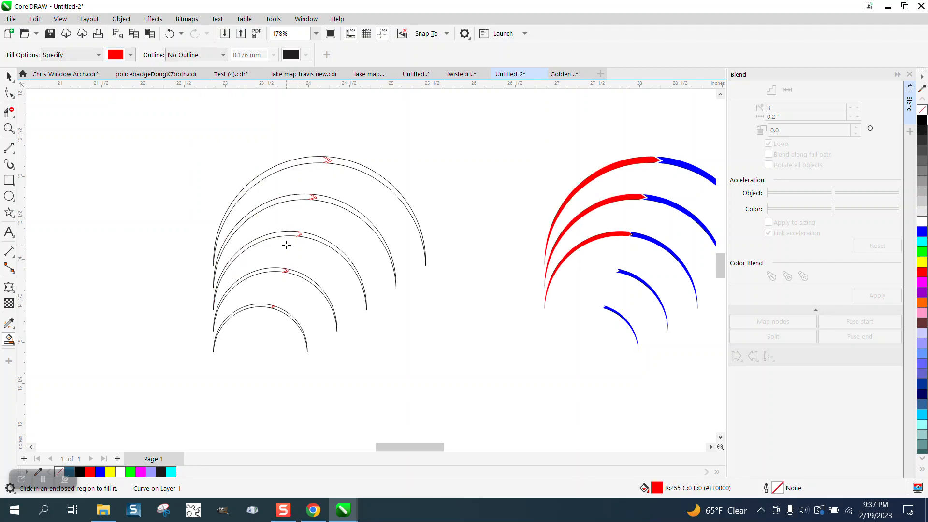
click(278, 270)
key(Right)
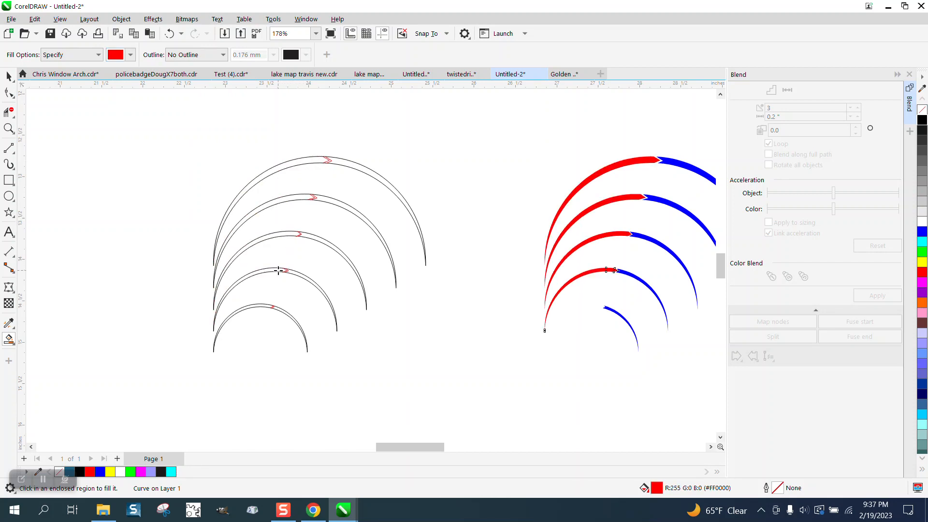
click(266, 306)
key(Right)
Group the ten red and blue arc pieces, and nudge the starflag bitmap 4 inches up behind them
scroll(230, 246, down, 1)
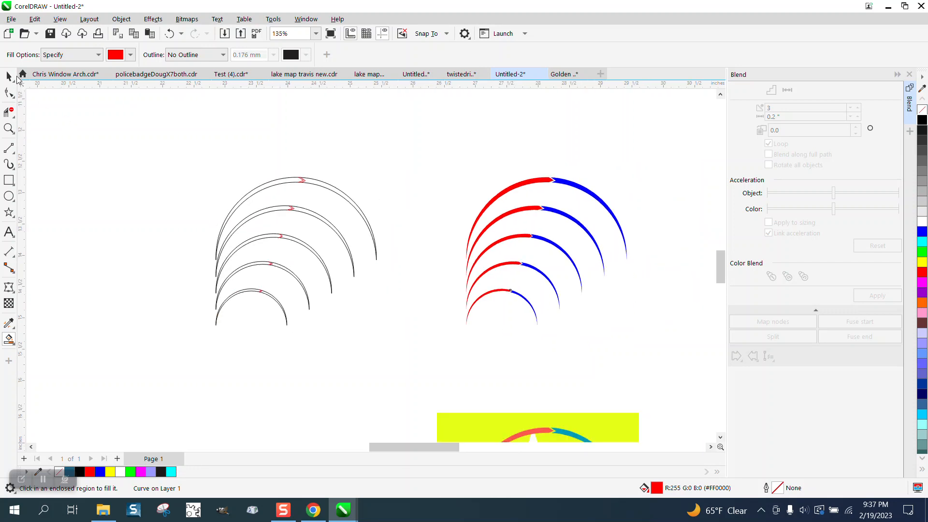
click(9, 77)
drag(413, 140, 677, 357)
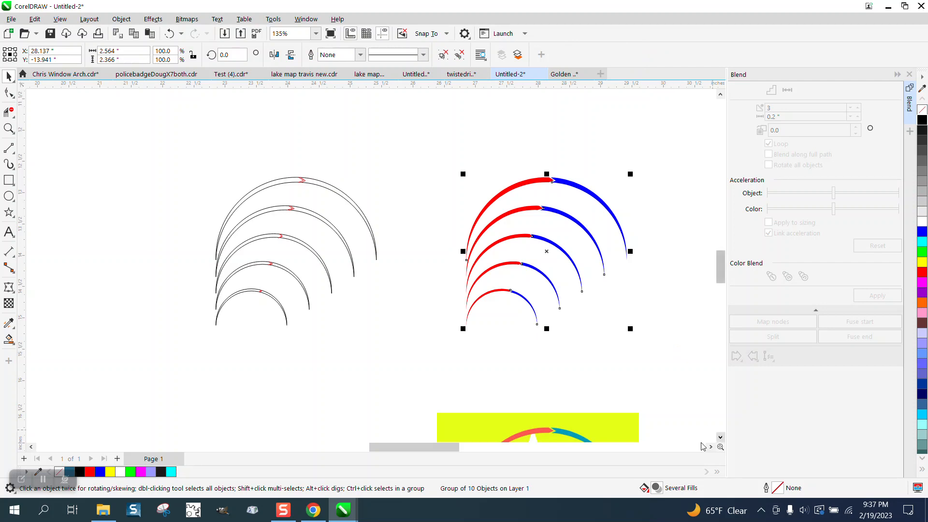
click(626, 429)
key(Up)
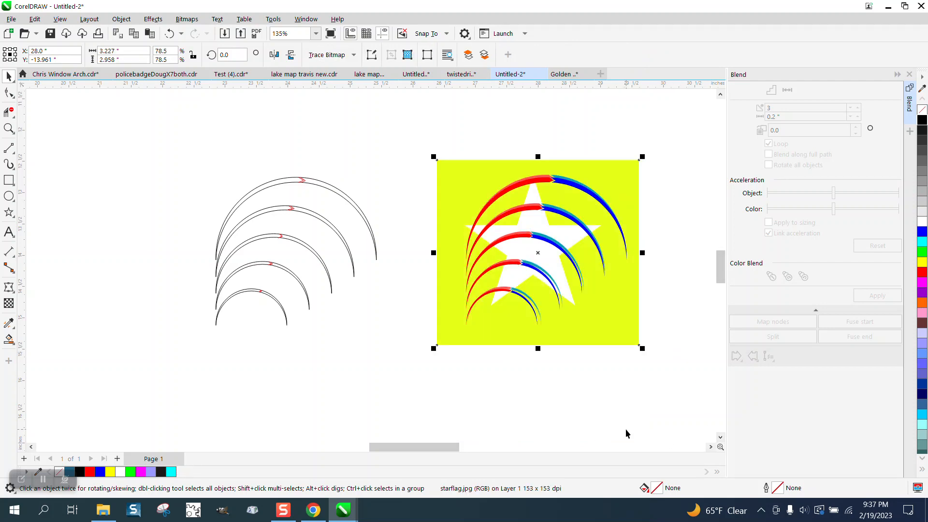
Draw a five-pointed star about 1.96 by 1.86 inches from its center over the bitmap's white star
click(9, 128)
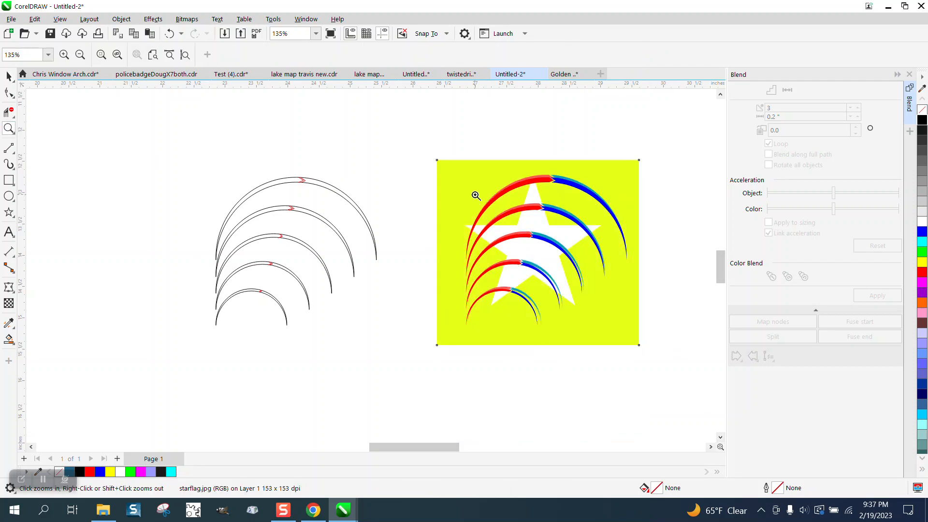
drag(662, 347, 662, 347)
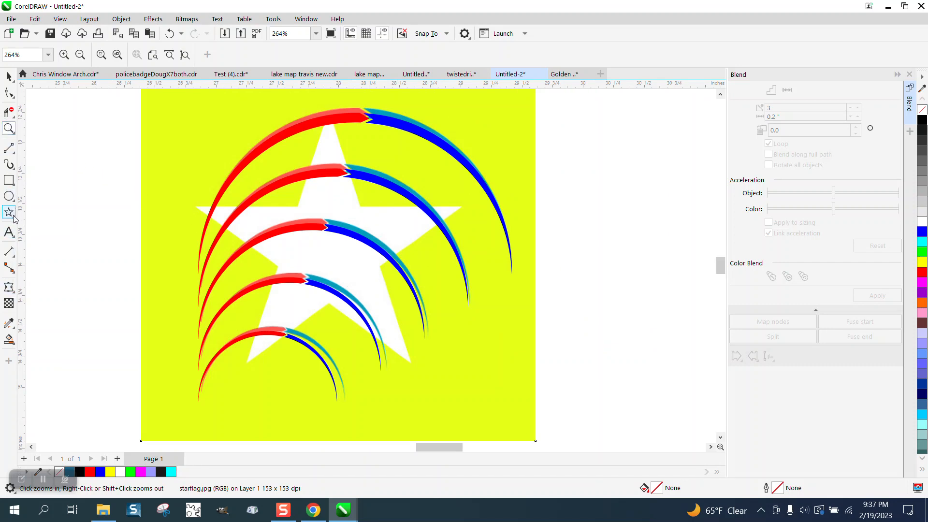
click(9, 212)
click(14, 217)
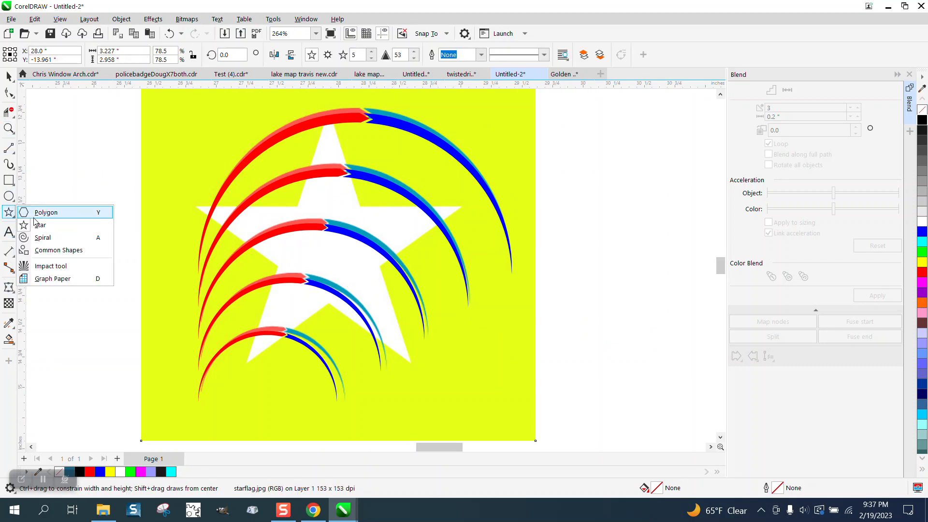
click(39, 224)
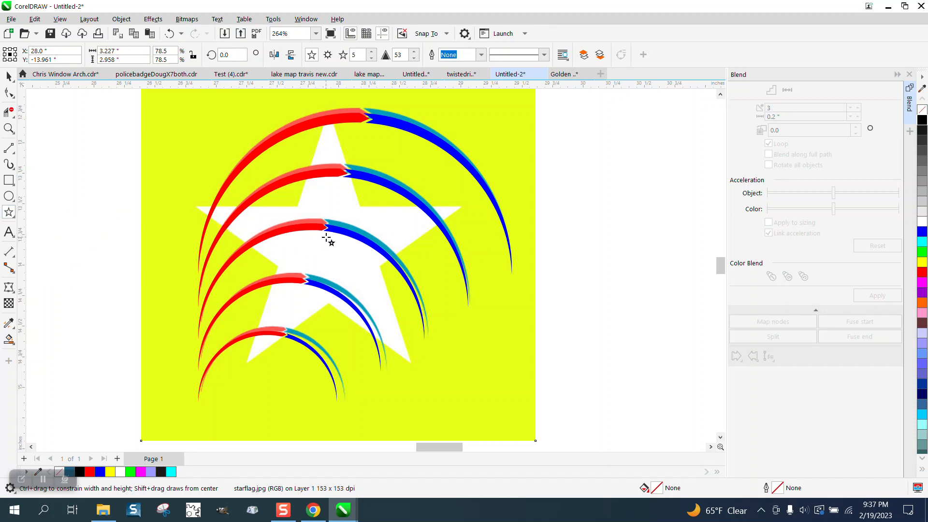
drag(327, 238, 202, 345)
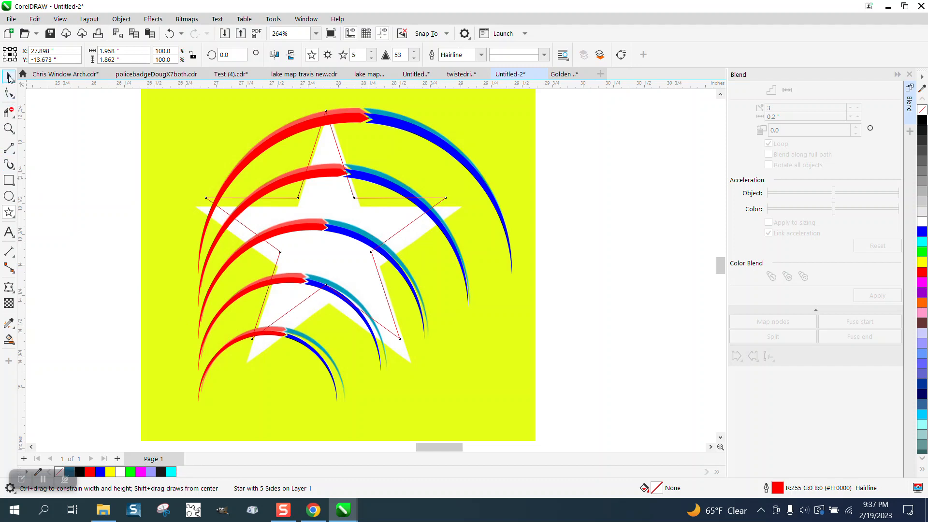
Move the drawn star slightly down so it sits inside the bitmap's white star
click(9, 76)
click(554, 230)
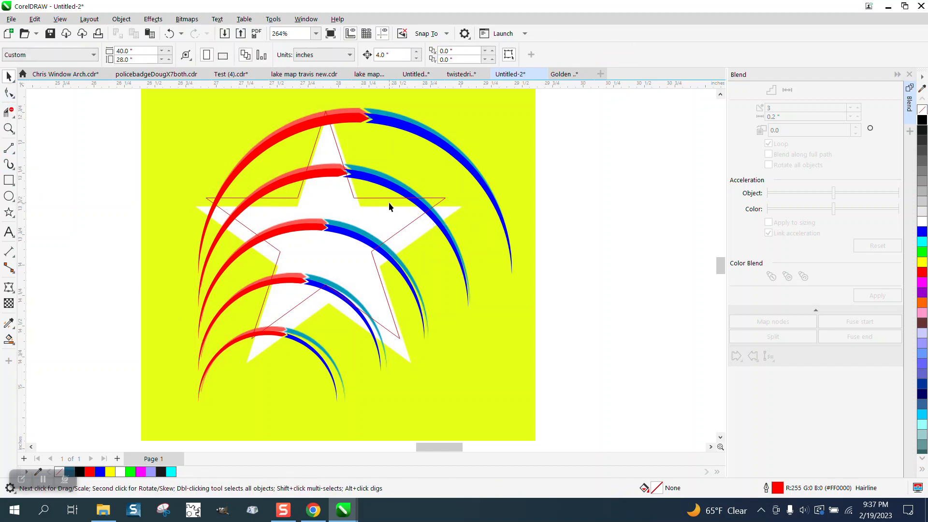
drag(387, 199, 390, 211)
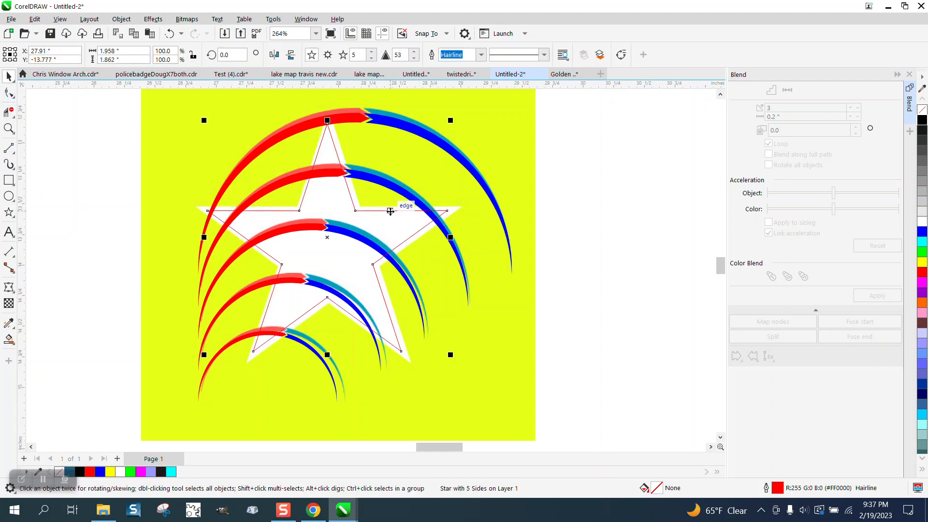
Nudge the starflag bitmap 4 inches right, out from under the arcs and the star outline
scroll(520, 286, down, 2)
click(517, 156)
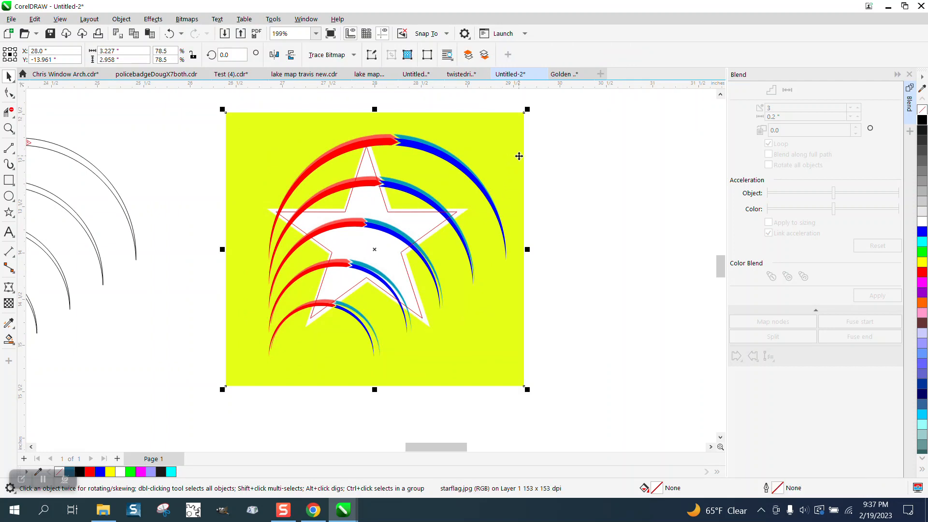
key(Right)
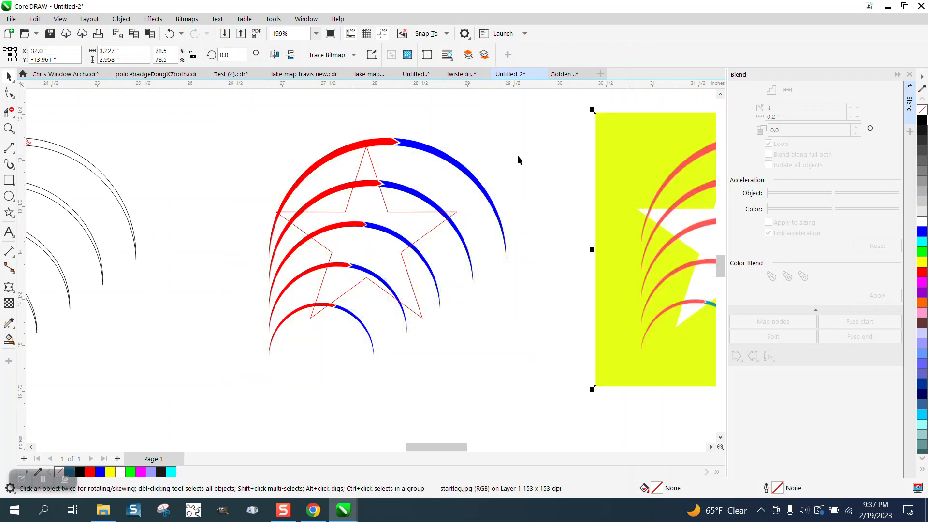
Remove the outline from the five-pointed star drawn over the arcs
click(438, 221)
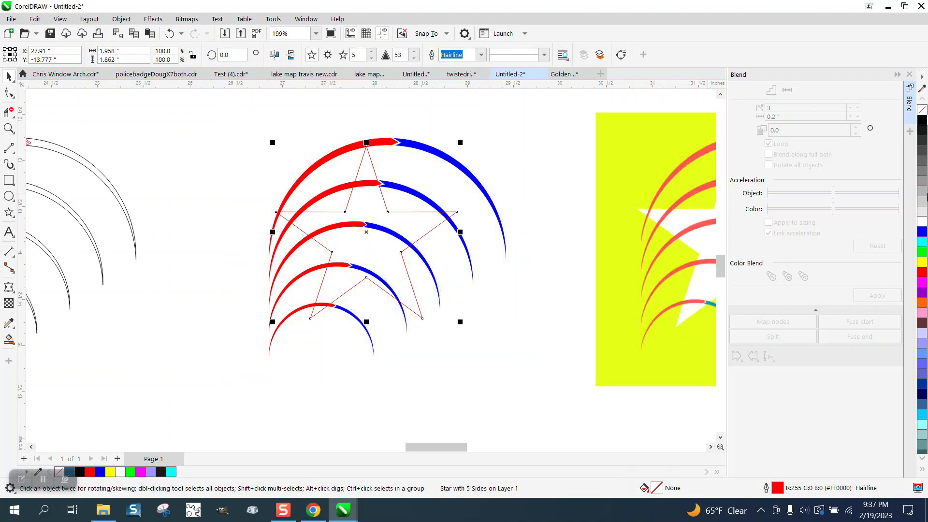
right_click(922, 110)
scroll(411, 145, down, 1)
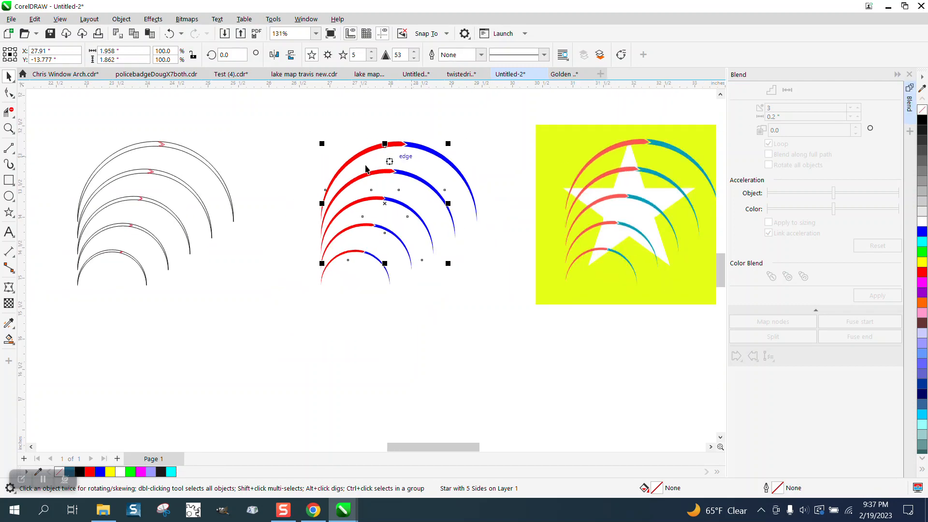
Draw a rectangle about 4.31 by 3.22 inches around the colored arcs and fill it with cyan
click(11, 180)
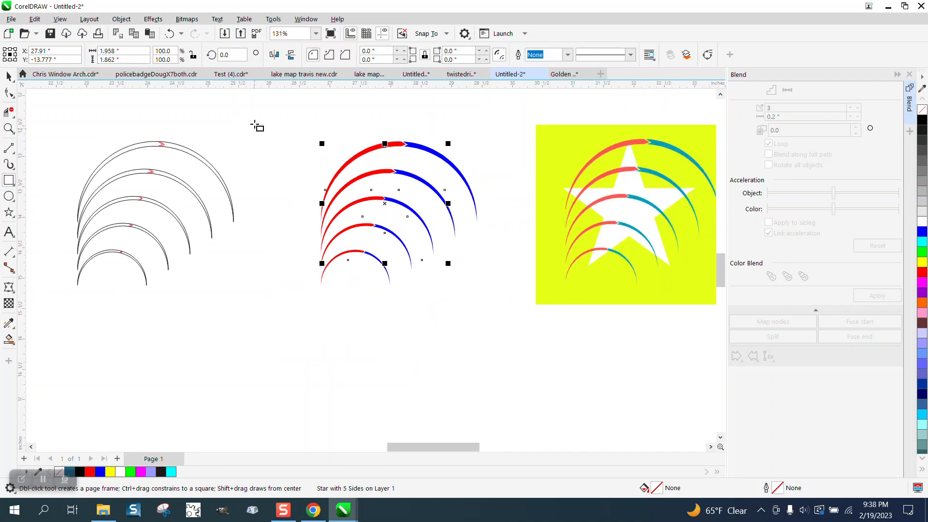
drag(263, 117, 525, 313)
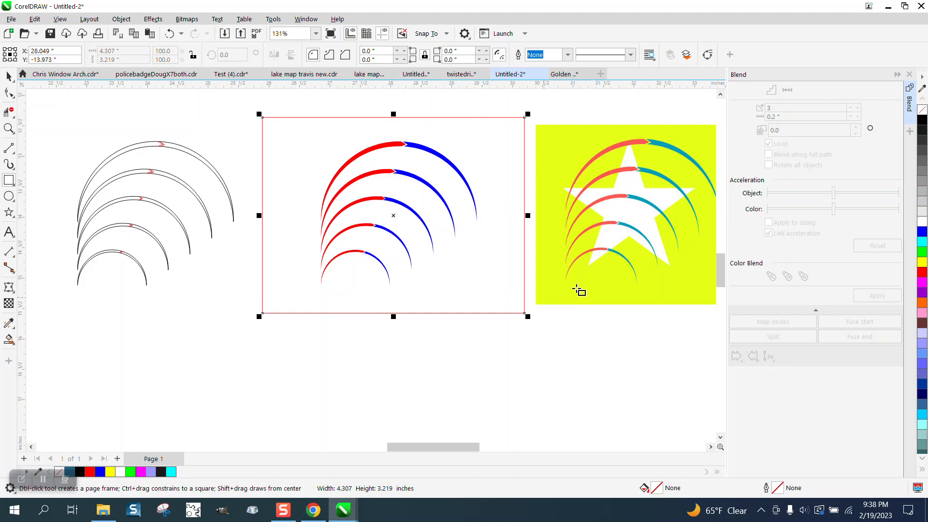
click(923, 242)
Send the cyan rectangle behind the red and blue arcs with the To Back of Page order
click(133, 18)
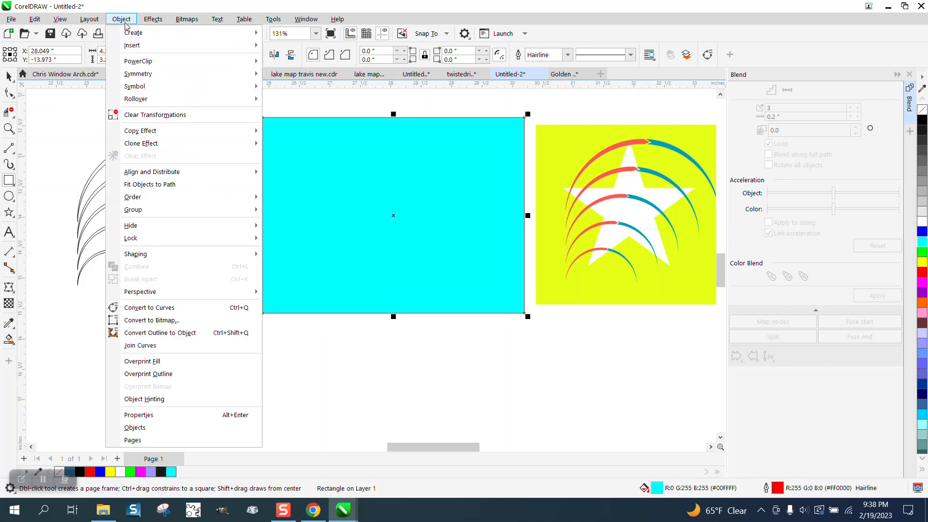
mouse_move(256, 197)
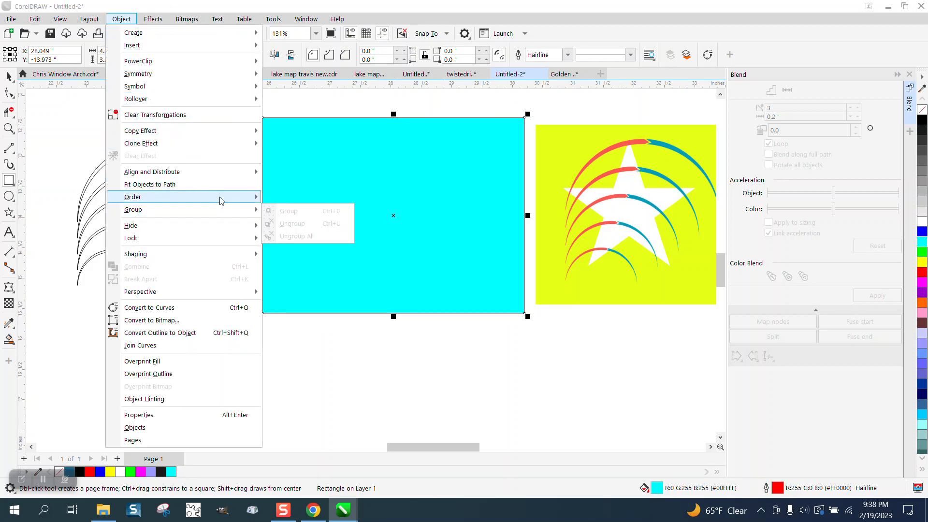
click(280, 212)
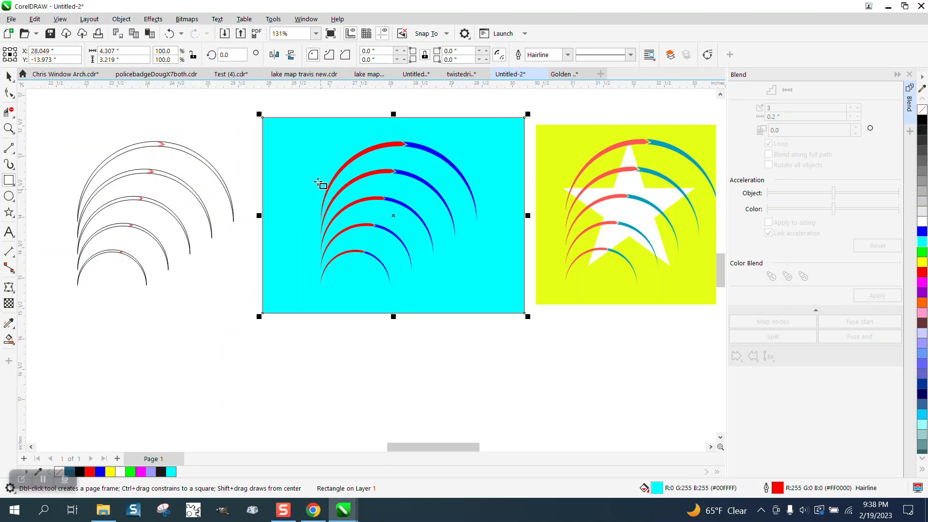
Move the cyan rectangle off the arcs to locate the invisible star, and move the rectangle back behind them
click(10, 77)
click(110, 106)
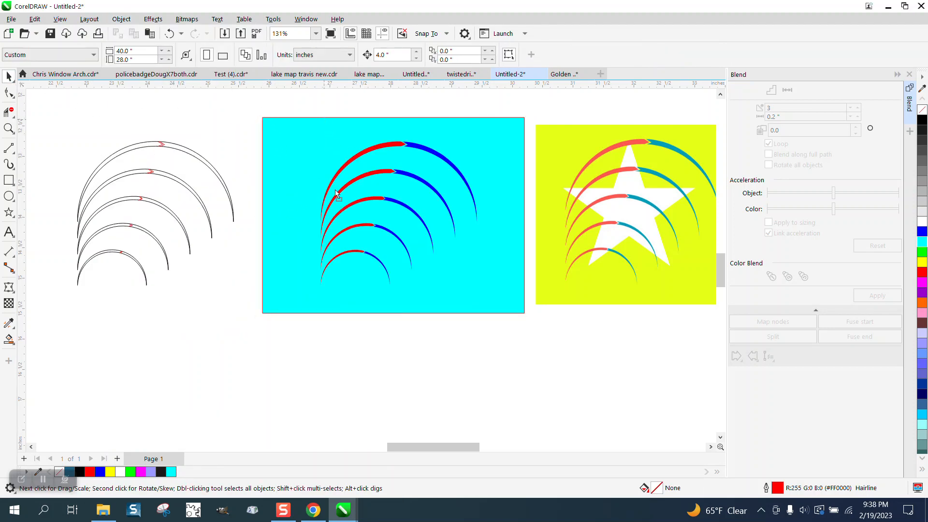
drag(337, 193, 383, 202)
drag(313, 133, 462, 269)
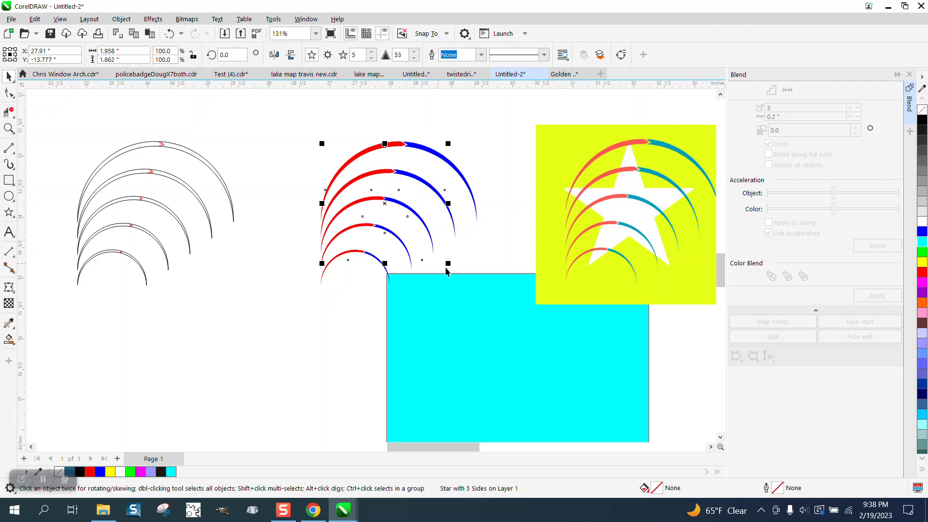
drag(495, 315, 368, 163)
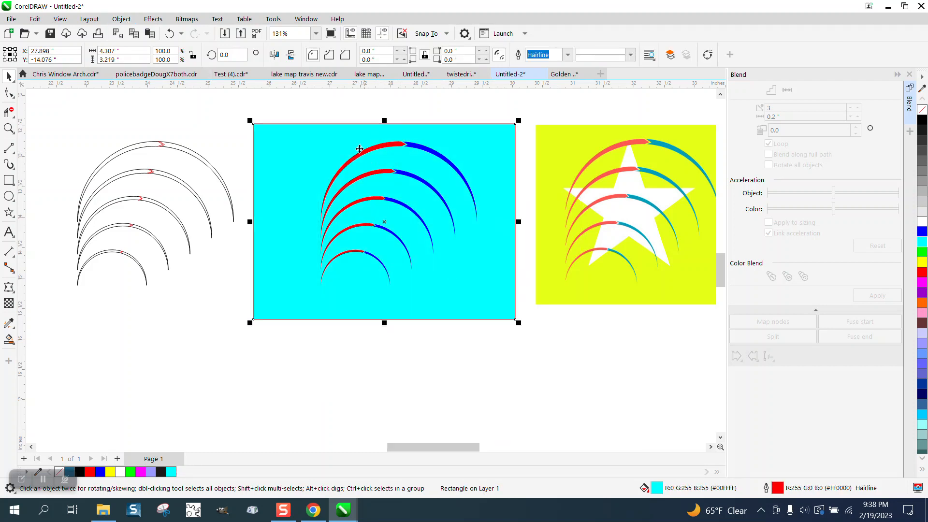
Select the star without outline among the arcs and send it to the back of the page
drag(312, 106, 388, 220)
drag(448, 272, 448, 273)
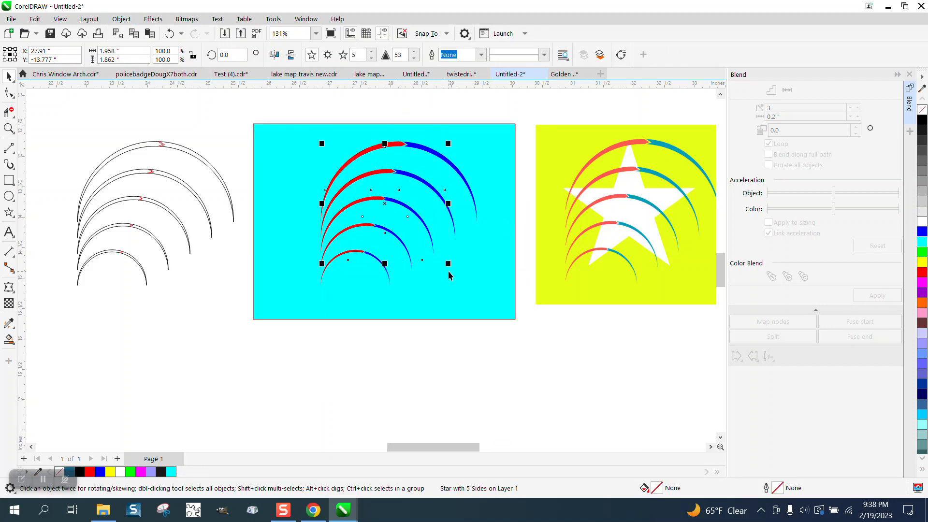
click(122, 19)
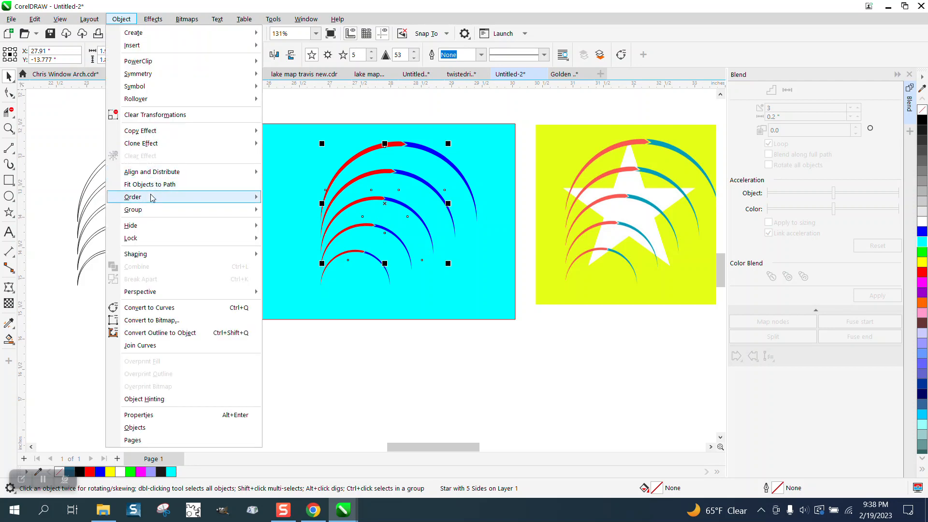
mouse_move(154, 197)
click(302, 211)
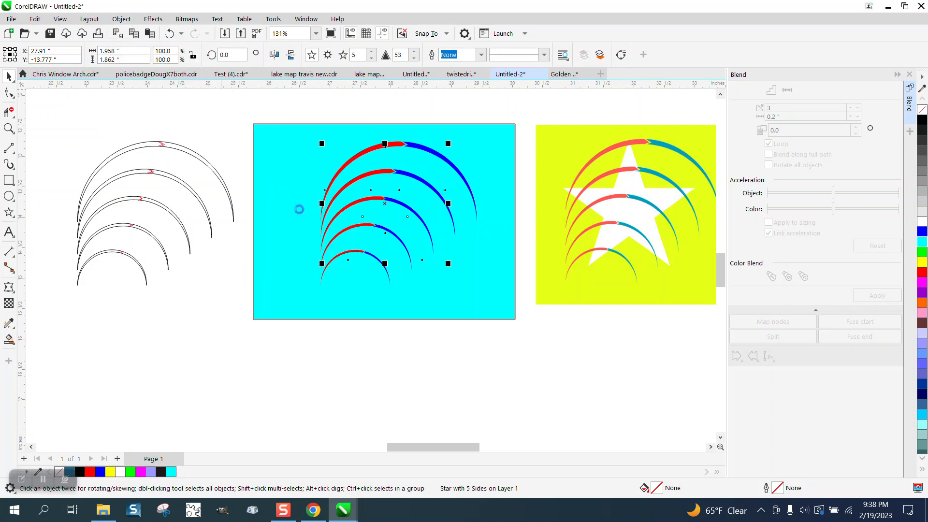
Send the cyan rectangle to the back of the page and move it down, clear of the arcs
click(300, 143)
click(122, 18)
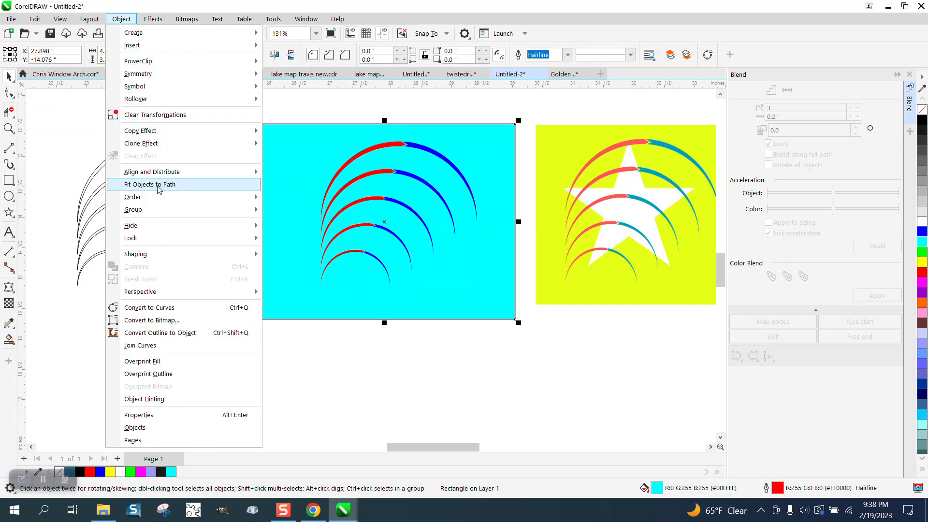
mouse_move(153, 198)
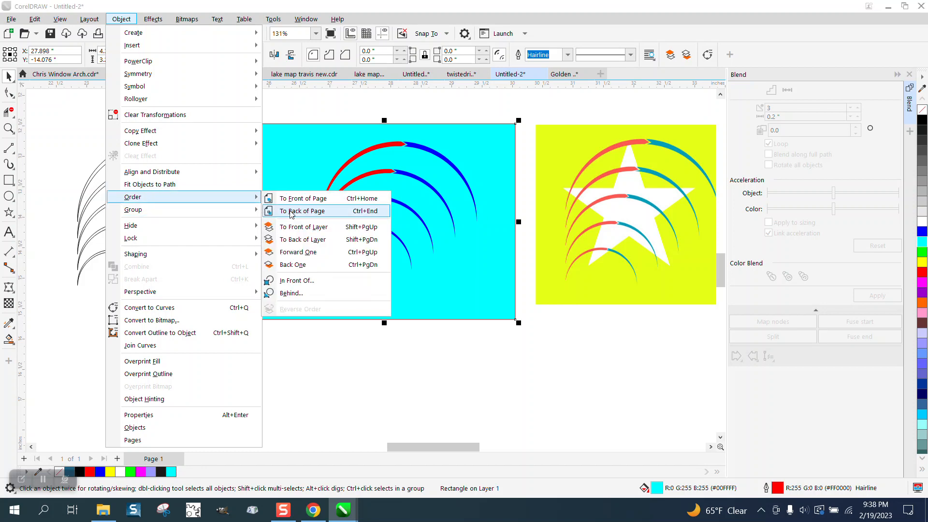
click(289, 209)
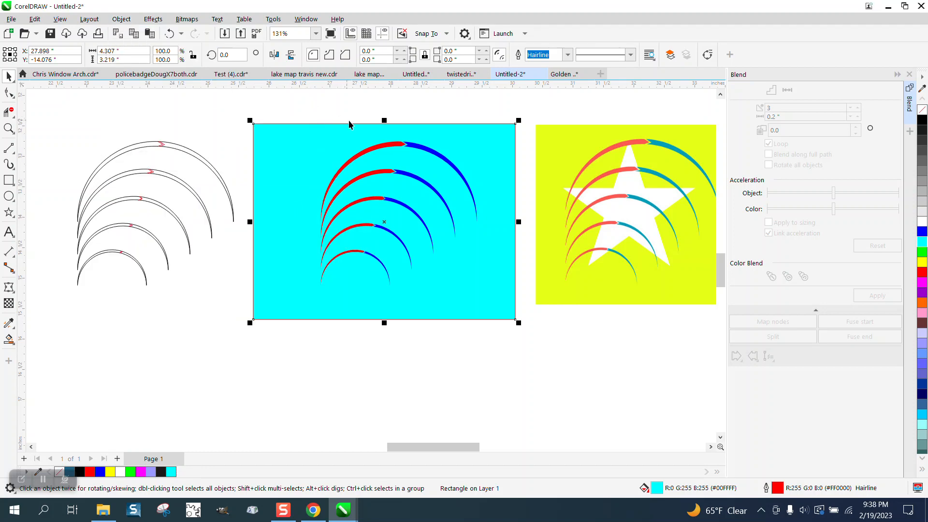
drag(488, 278, 491, 292)
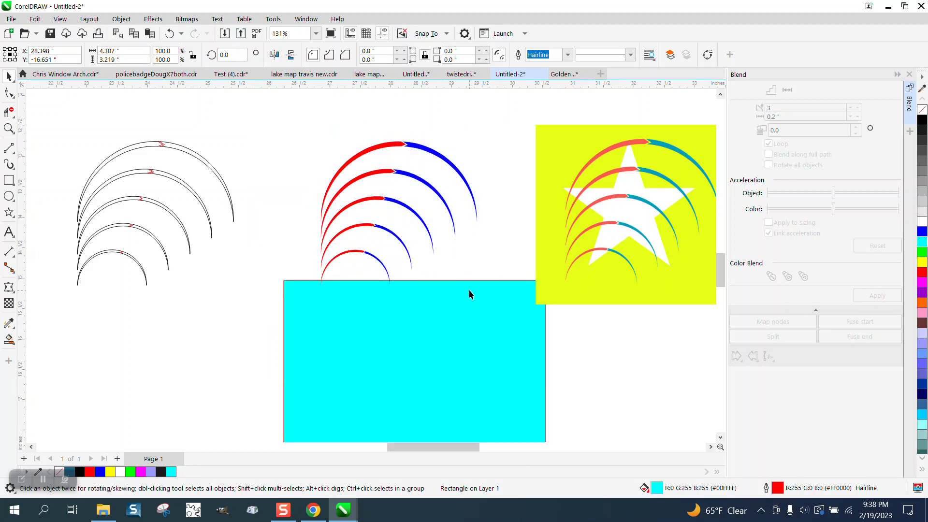
Select the star without outline among the red and blue arcs and give it a black outline
key(Escape)
drag(329, 128, 481, 290)
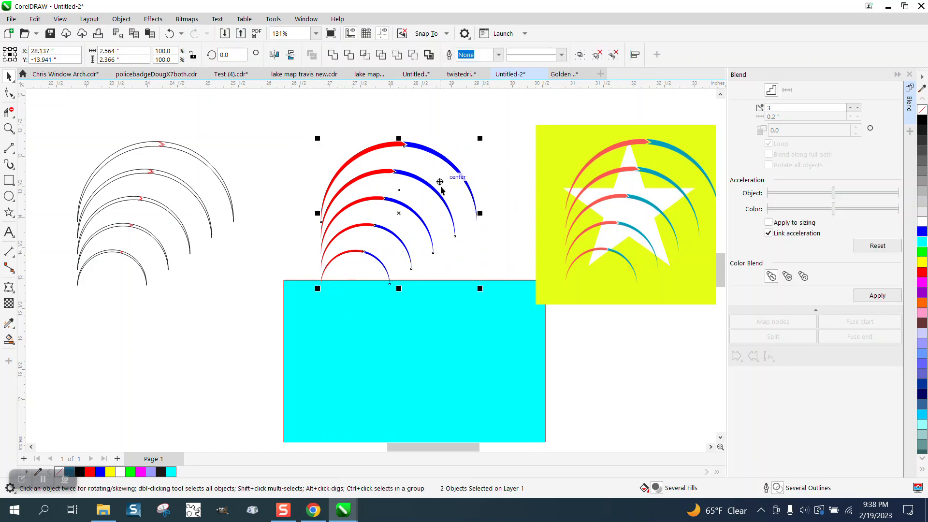
scroll(273, 249, down, 1)
drag(267, 265, 491, 408)
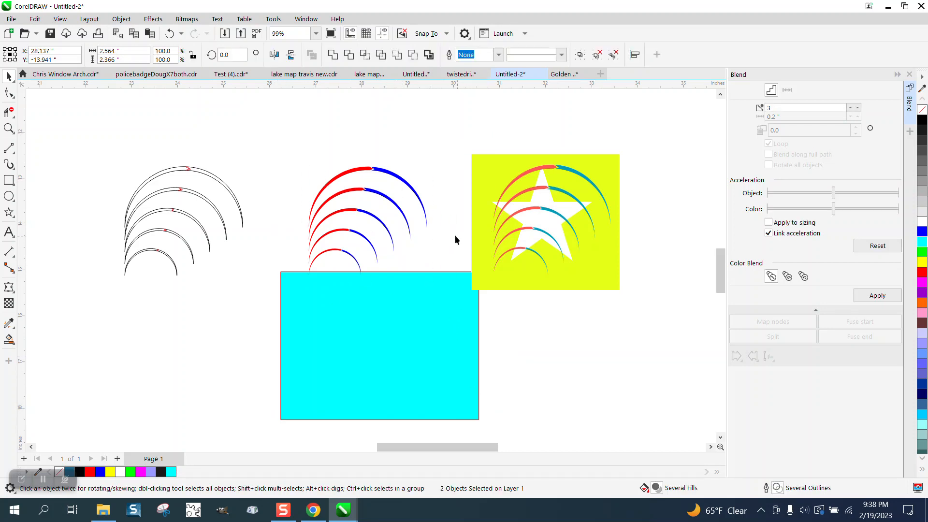
click(455, 235)
drag(319, 155, 448, 274)
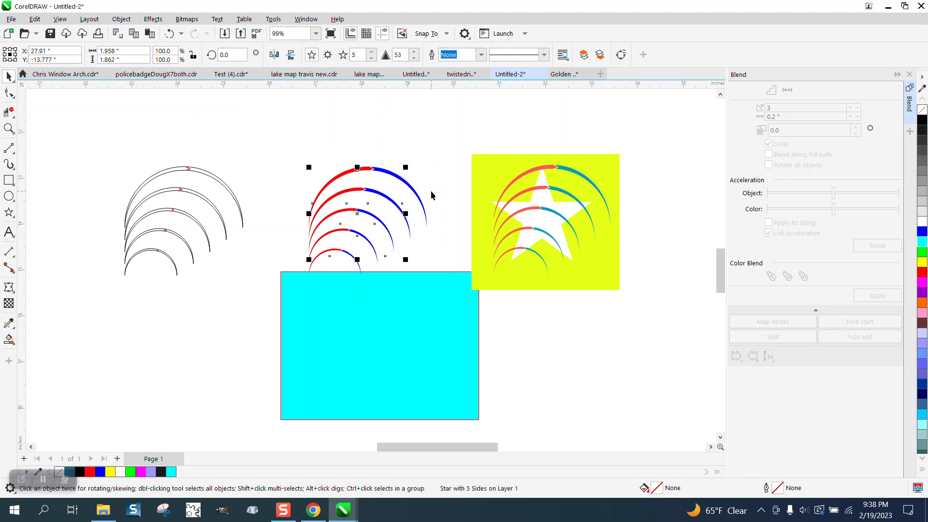
right_click(922, 121)
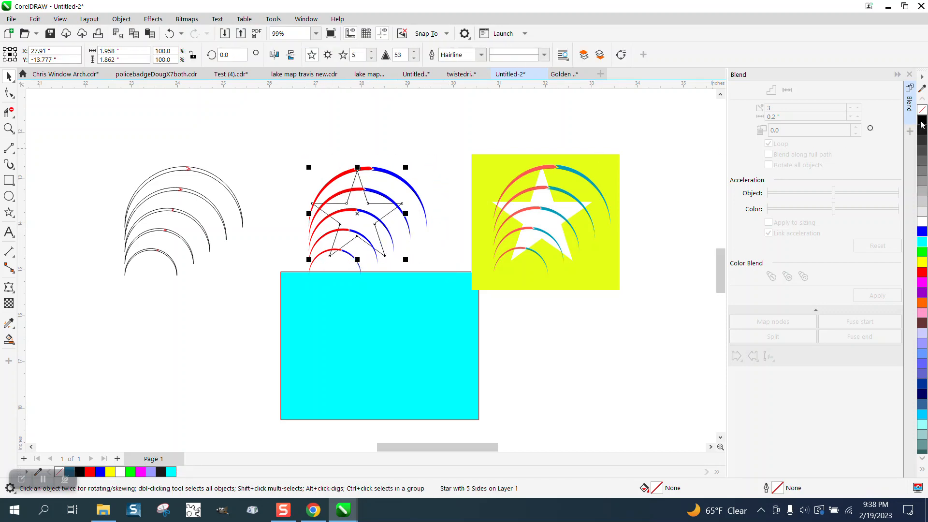
Move the cyan rectangle back behind the arcs and star, and give the star a white fill with no outline
drag(423, 294, 408, 165)
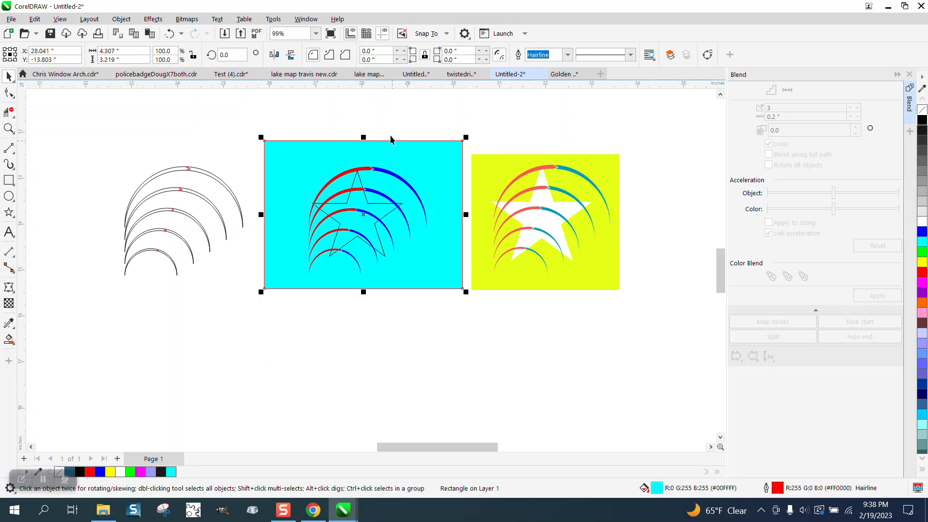
click(358, 178)
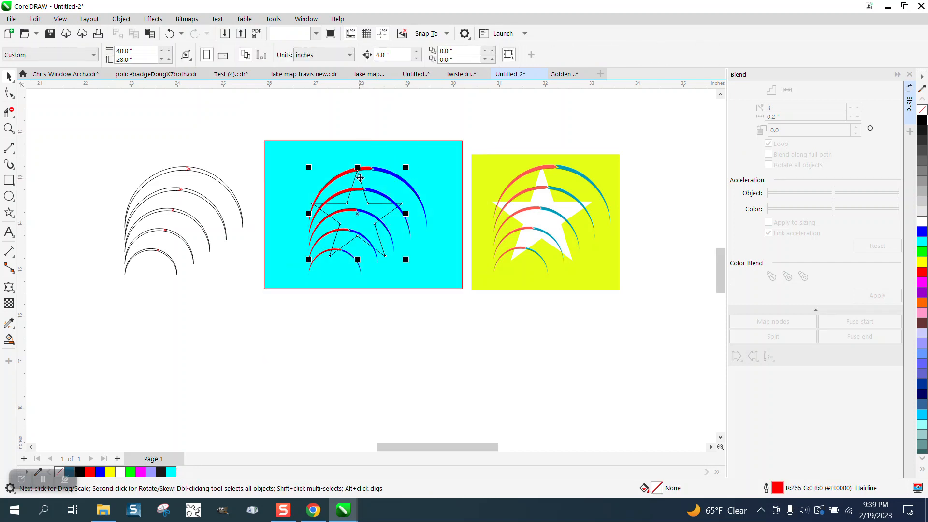
click(921, 222)
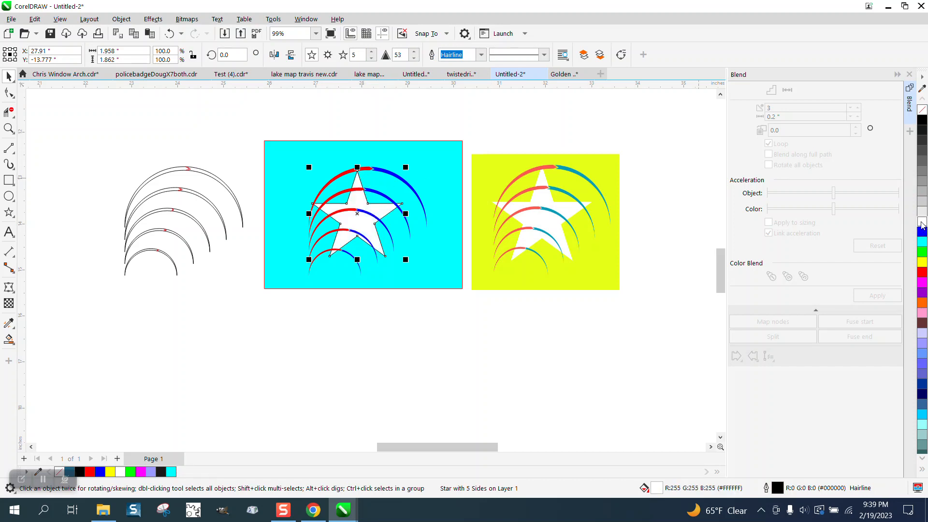
right_click(924, 112)
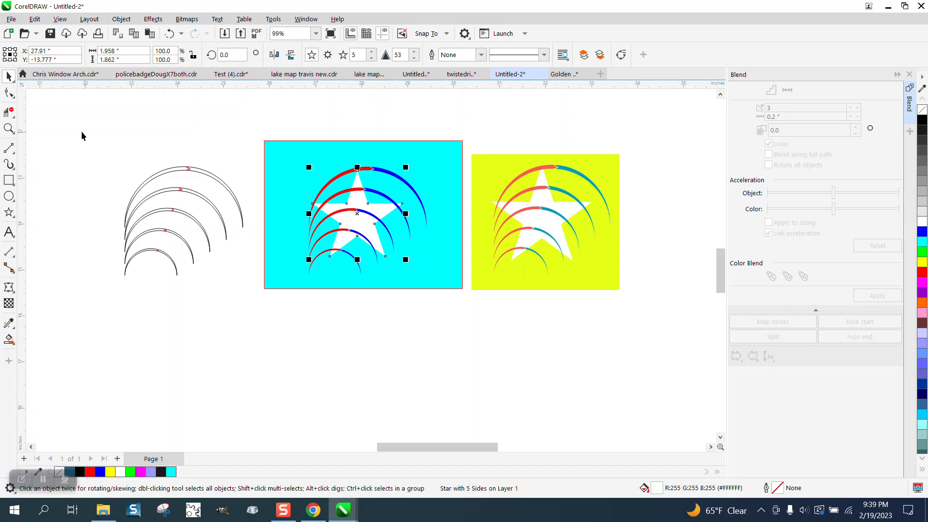
Compare the arrowhead gaps, arcs and star of the vector drawing up close with those in the yellow bitmap
click(8, 128)
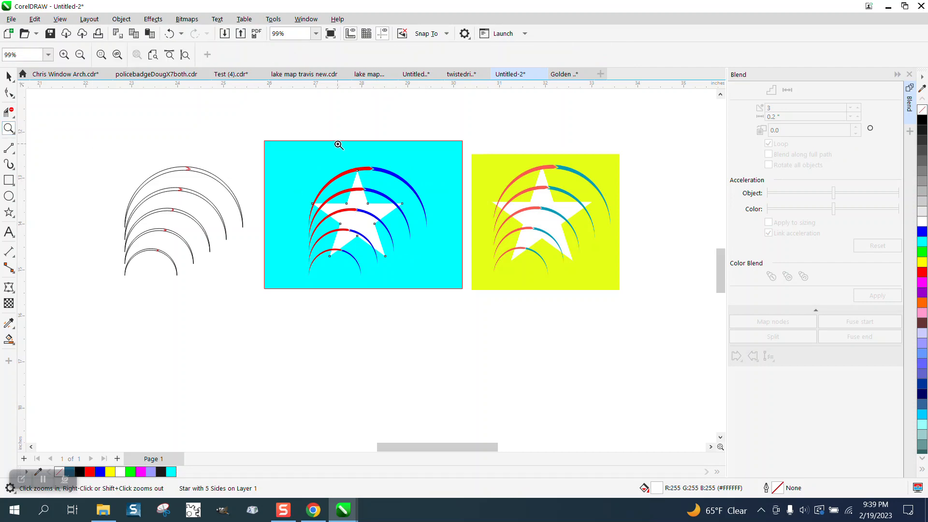
drag(290, 134, 569, 318)
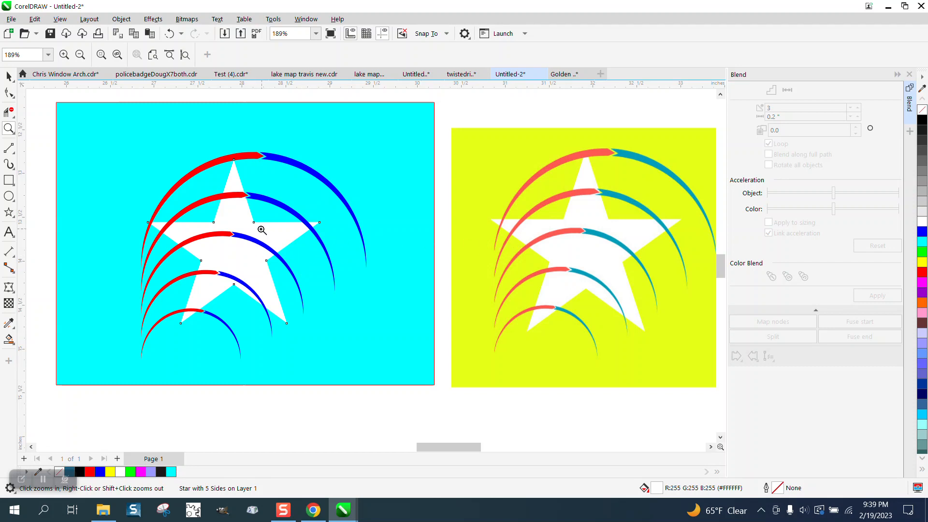
drag(536, 177, 646, 237)
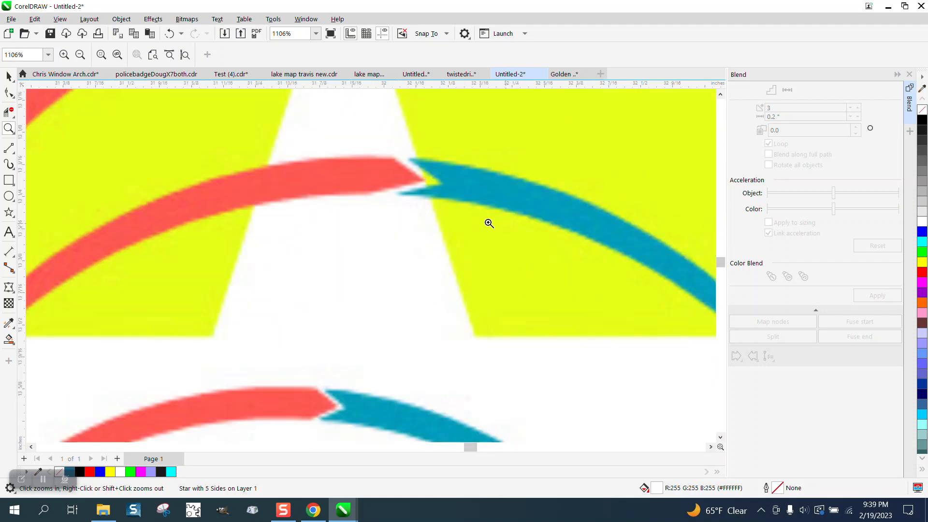
scroll(455, 218, down, 5)
scroll(456, 218, down, 2)
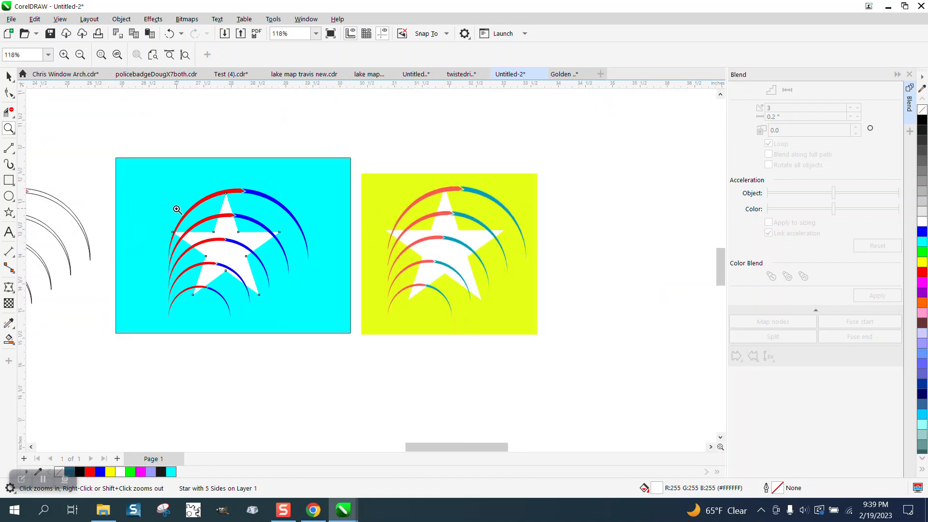
scroll(286, 277, up, 5)
scroll(286, 277, down, 6)
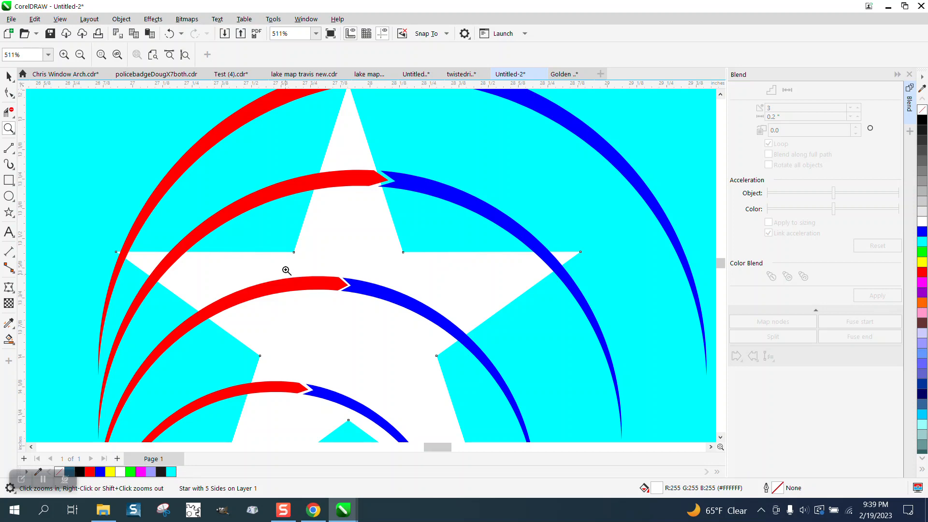
scroll(292, 258, down, 2)
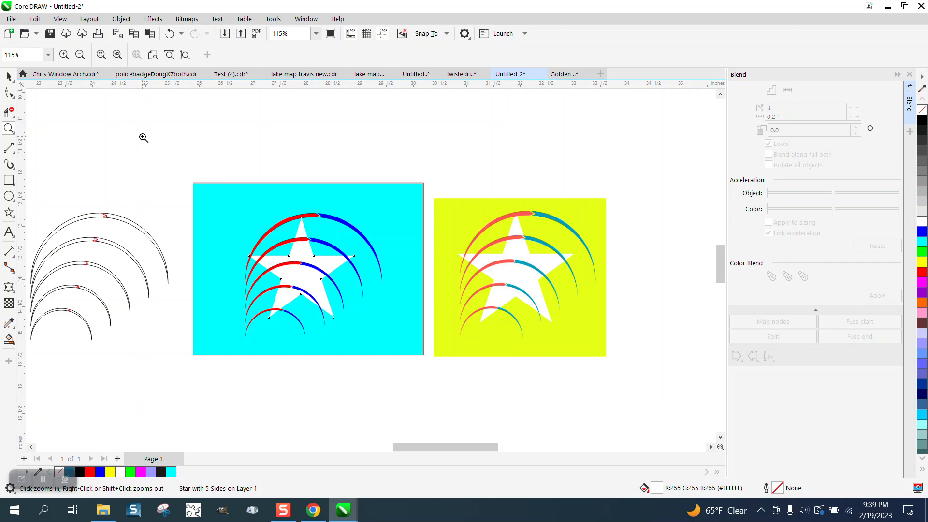
Select the arcs and star on the cyan rectangle together and examine them in detail against the original bitmap
click(9, 76)
drag(234, 180, 462, 381)
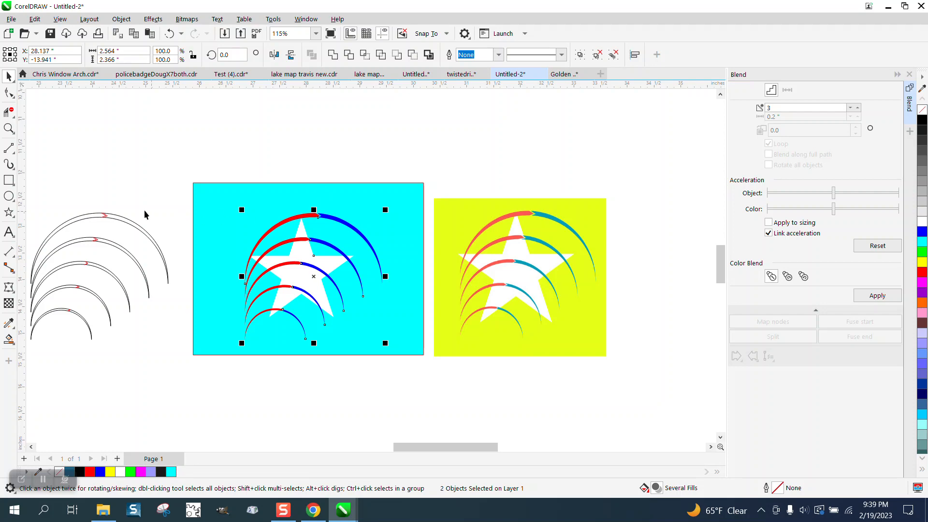
click(8, 128)
drag(273, 217, 376, 293)
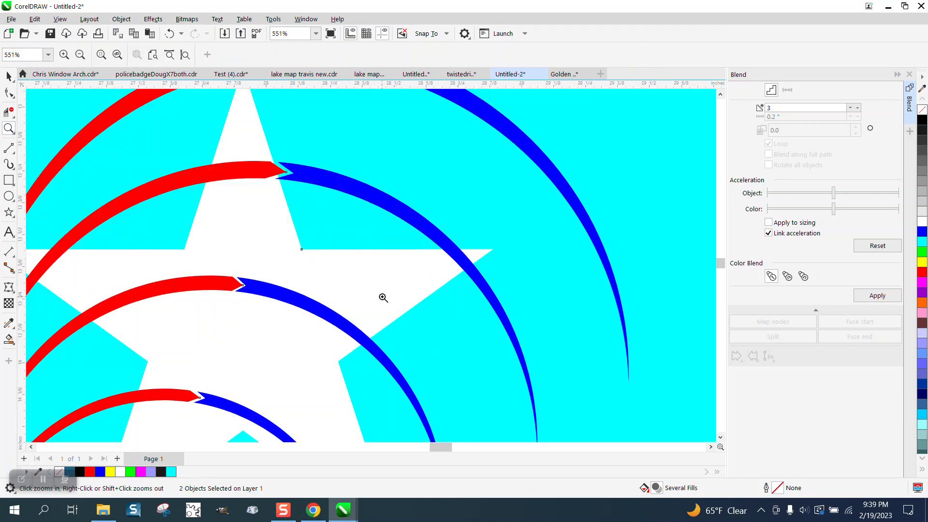
scroll(282, 180, down, 2)
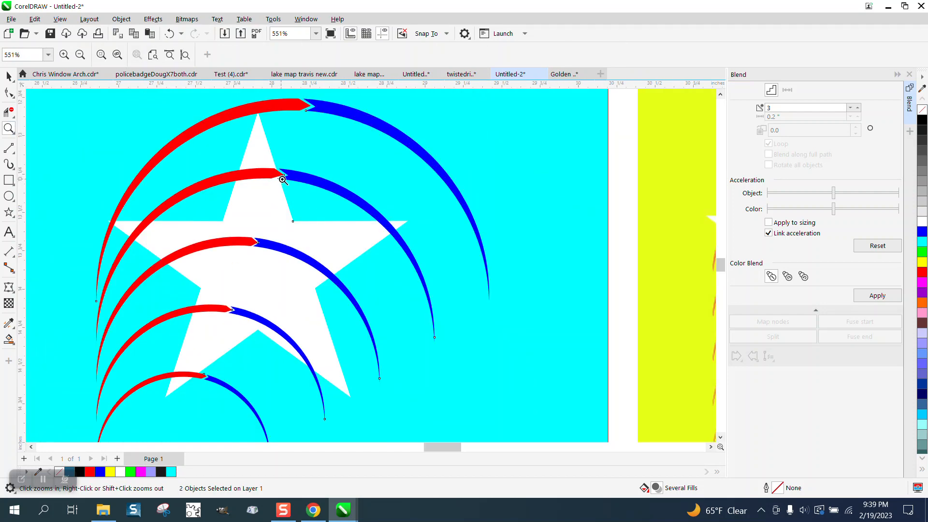
scroll(292, 188, down, 3)
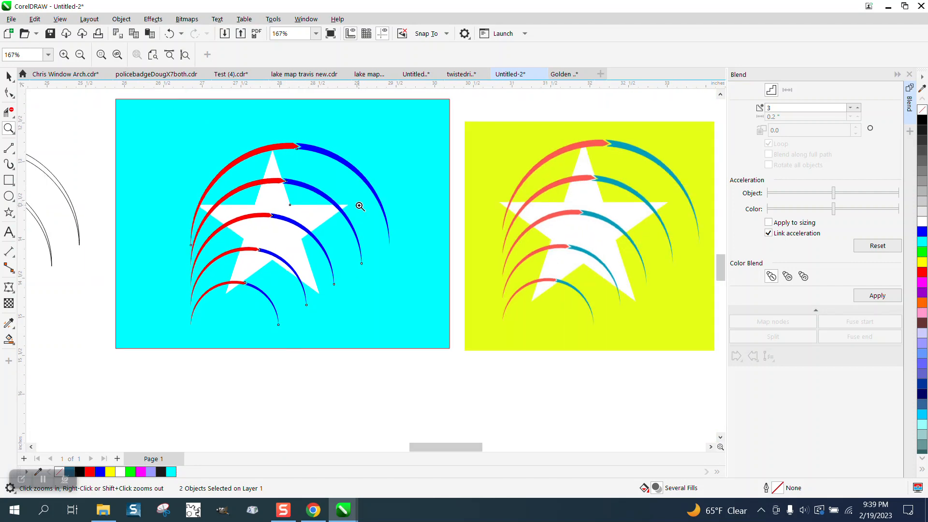
scroll(382, 206, down, 1)
scroll(651, 289, up, 2)
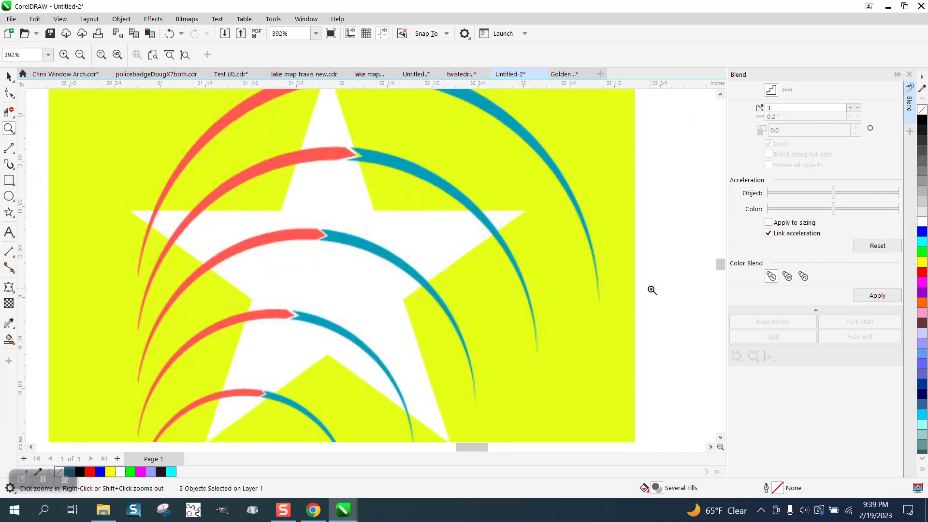
scroll(572, 242, up, 2)
scroll(572, 241, down, 1)
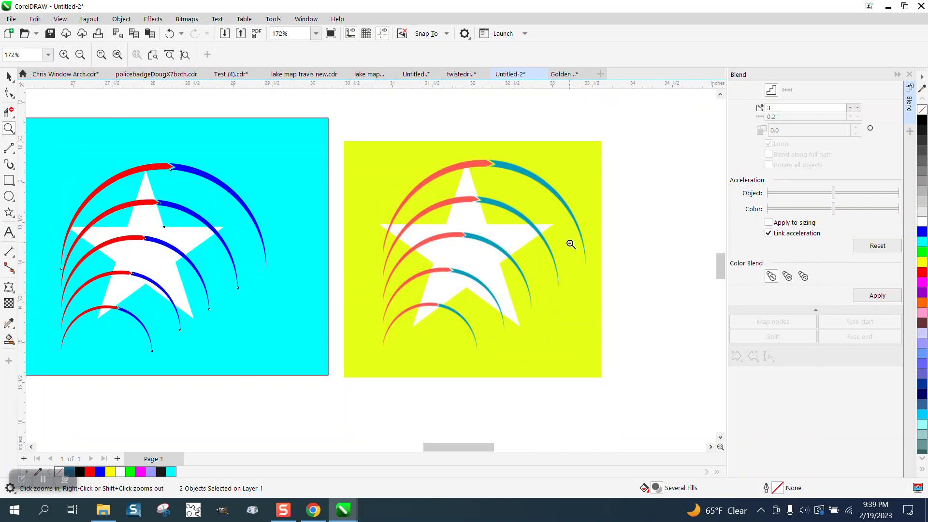